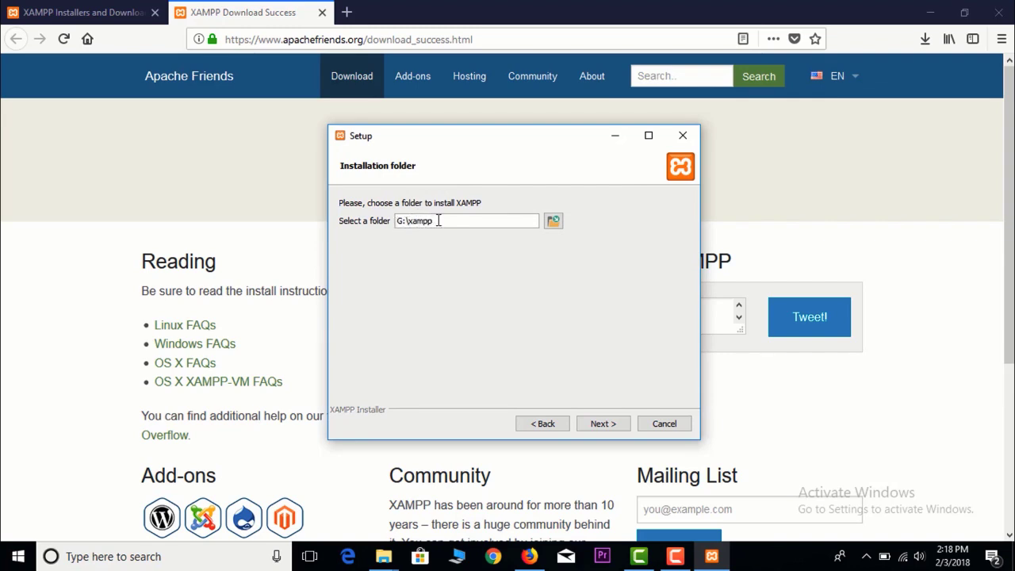
- Accept G:\xampp as the installation folder, close the Bitnami web page, and start the XAMPP installation
click(597, 425)
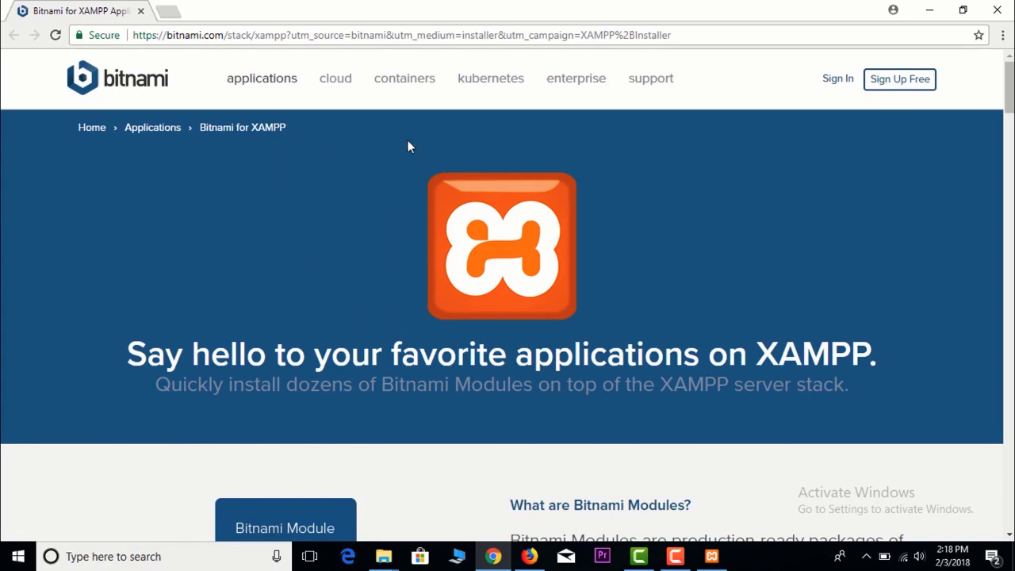
click(997, 10)
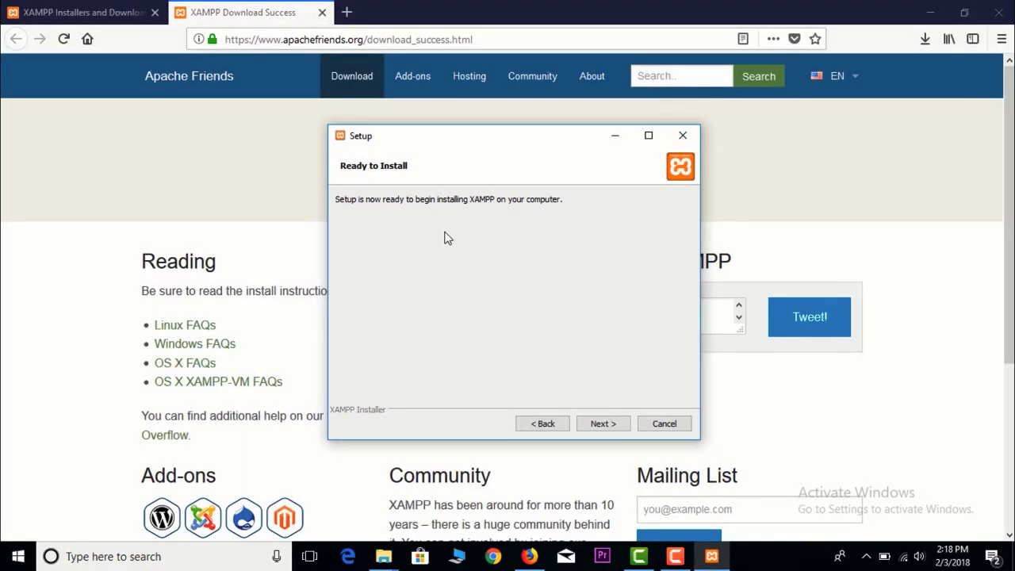
click(598, 424)
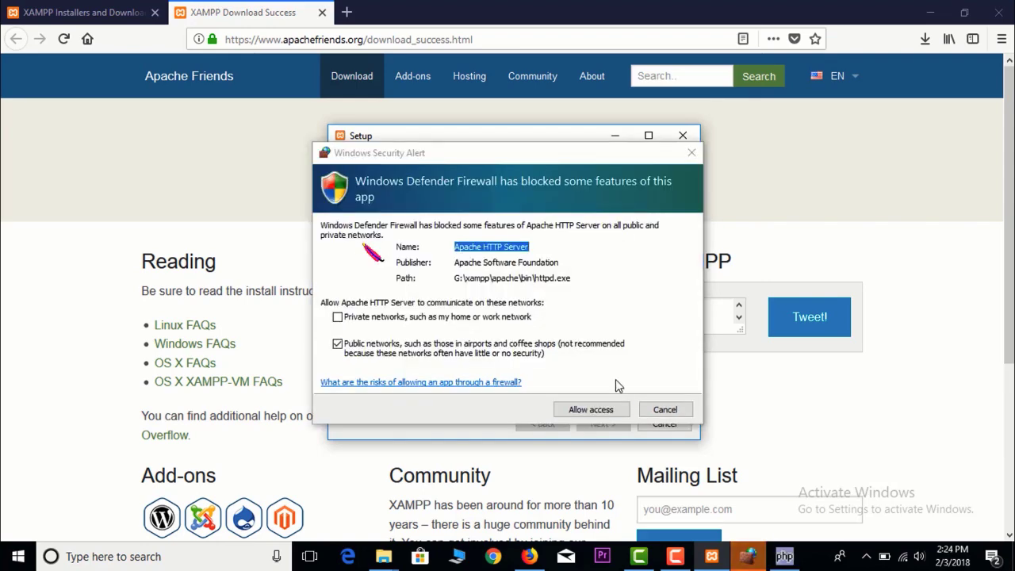
- Allow Apache HTTP Server through the firewall on public networks and finish setup, launching the Control Panel in English
click(593, 409)
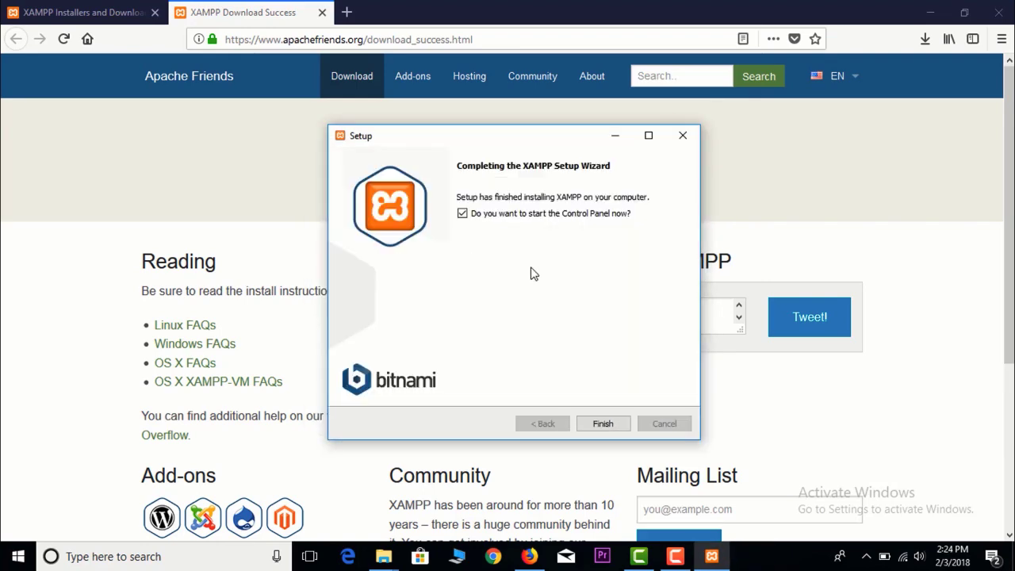
click(605, 425)
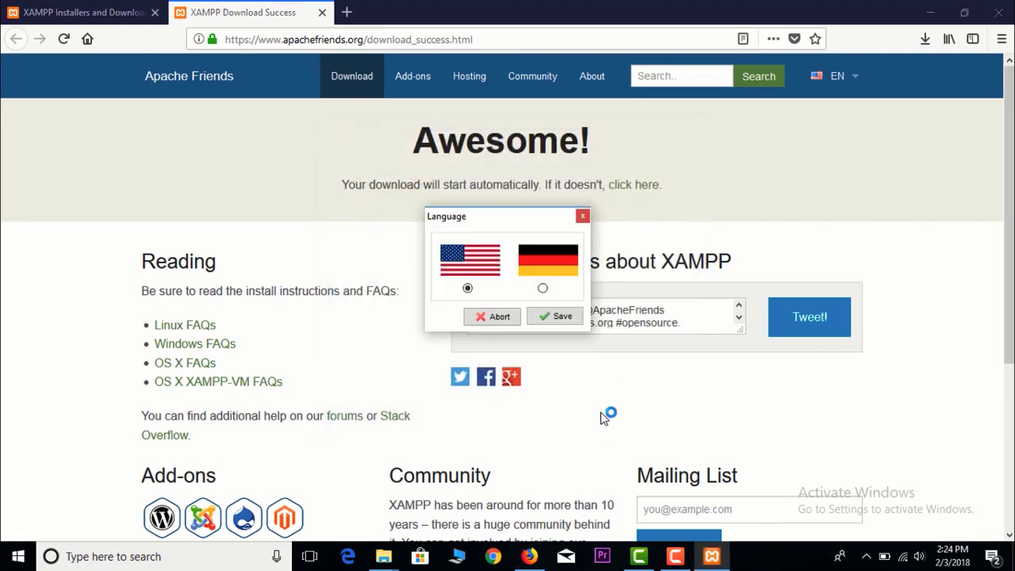
click(539, 316)
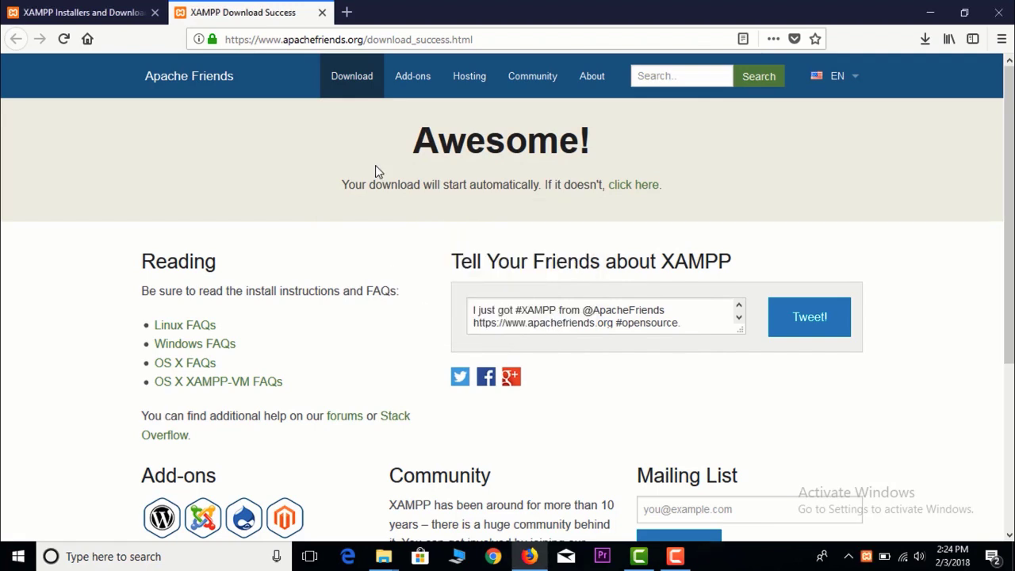
- Close the browser with the XAMPP download pages and move the Control Panel window toward the middle of the desktop
click(321, 13)
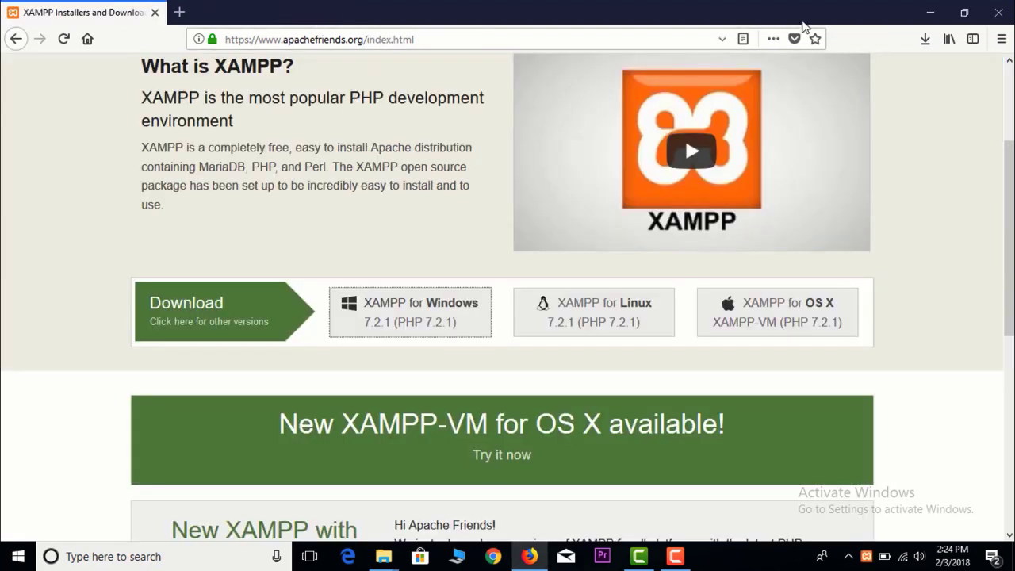
click(999, 12)
click(301, 188)
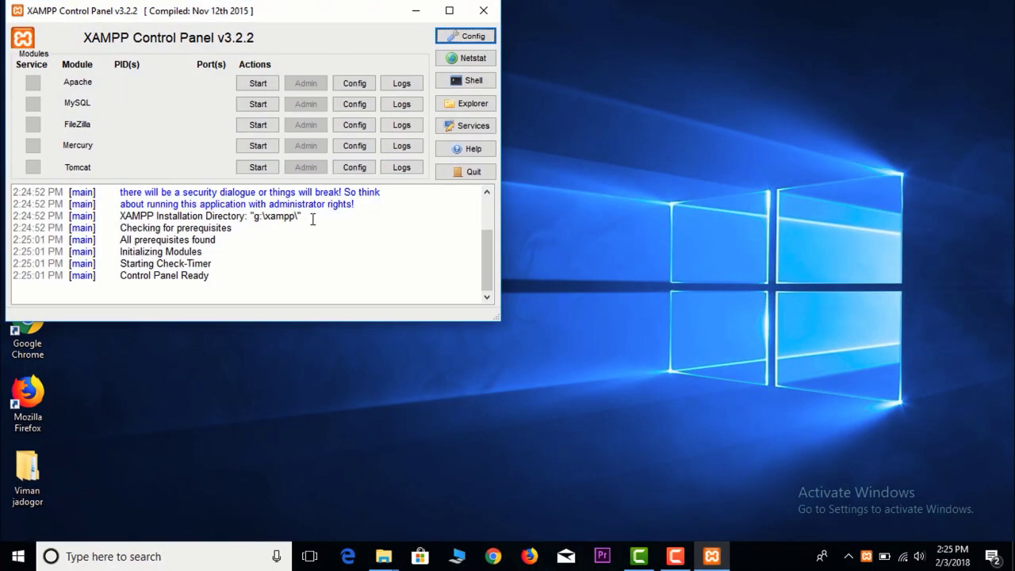
drag(164, 16, 433, 58)
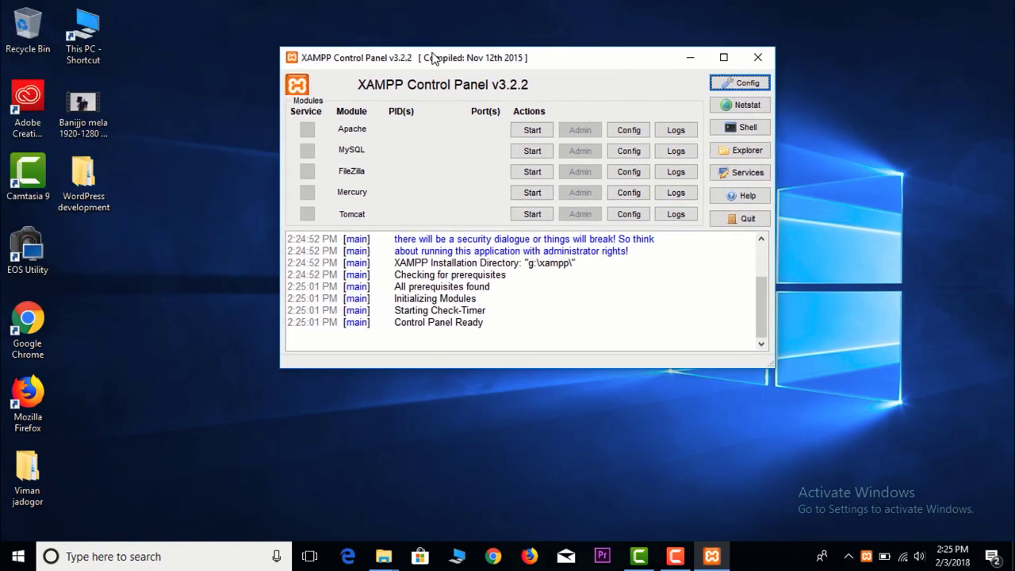
drag(565, 68, 606, 132)
- Open the xampp folder on the Software (G:) drive and display its contents as a list
double_click(93, 35)
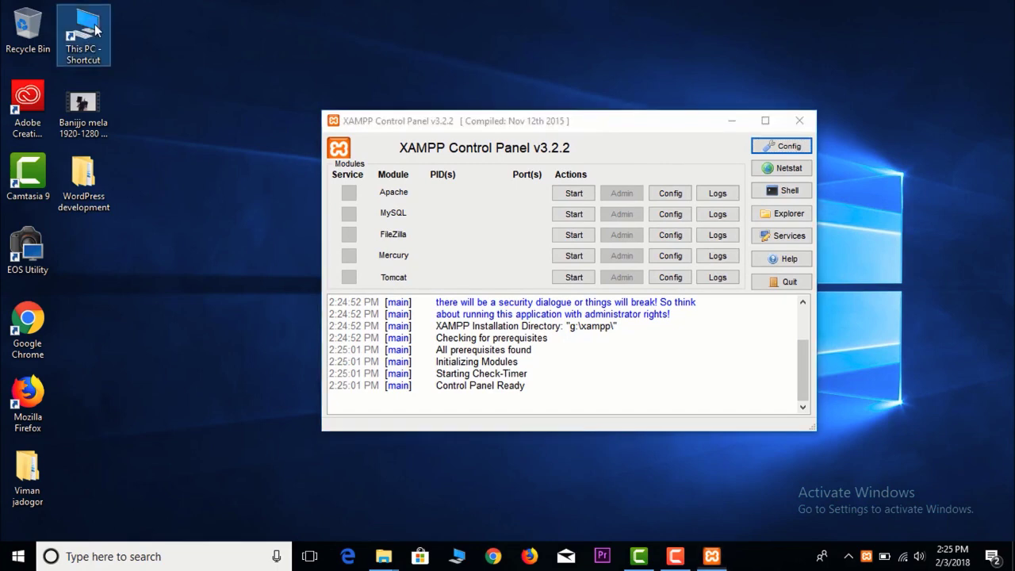
double_click(363, 281)
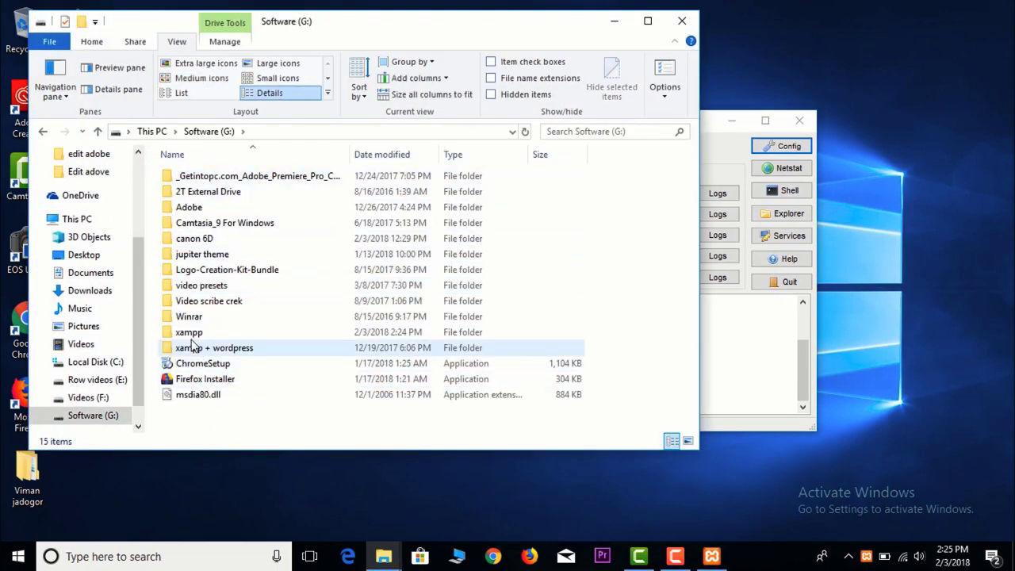
double_click(191, 336)
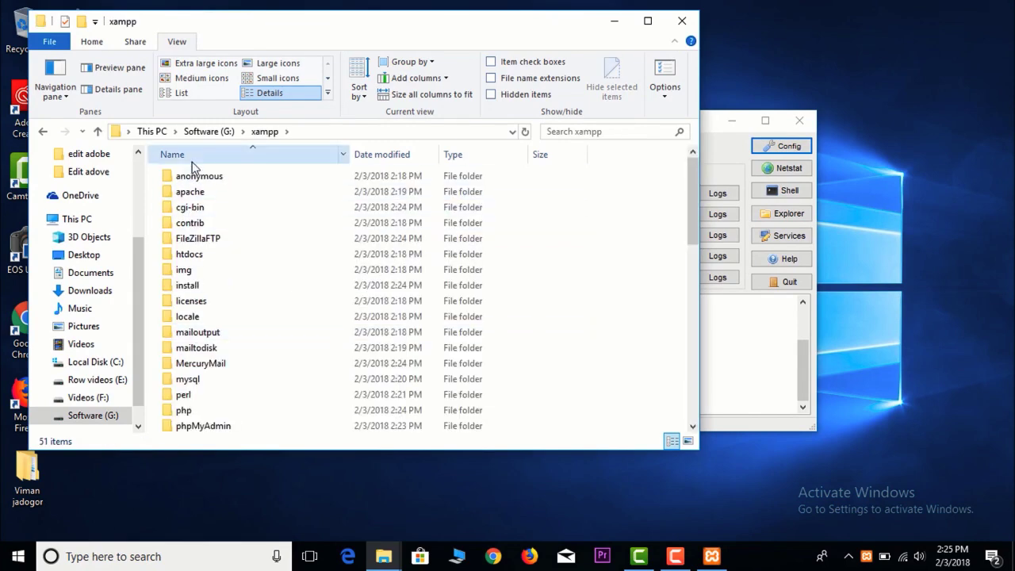
click(182, 93)
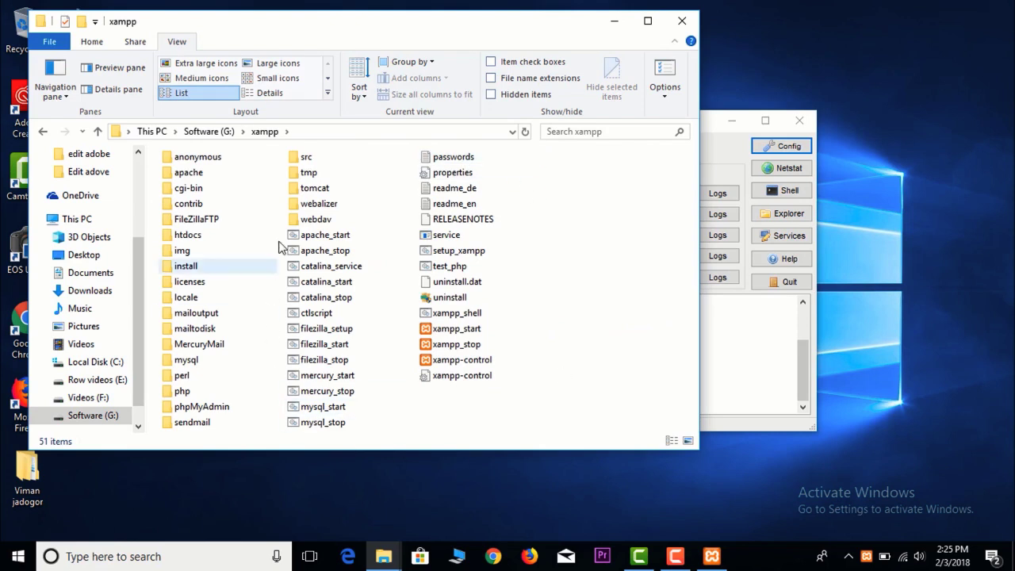
- Look through Local Disk (C:) and Software (G:) for the XAMPP installation location, ending in the G: drive's xampp folder
click(152, 131)
double_click(198, 274)
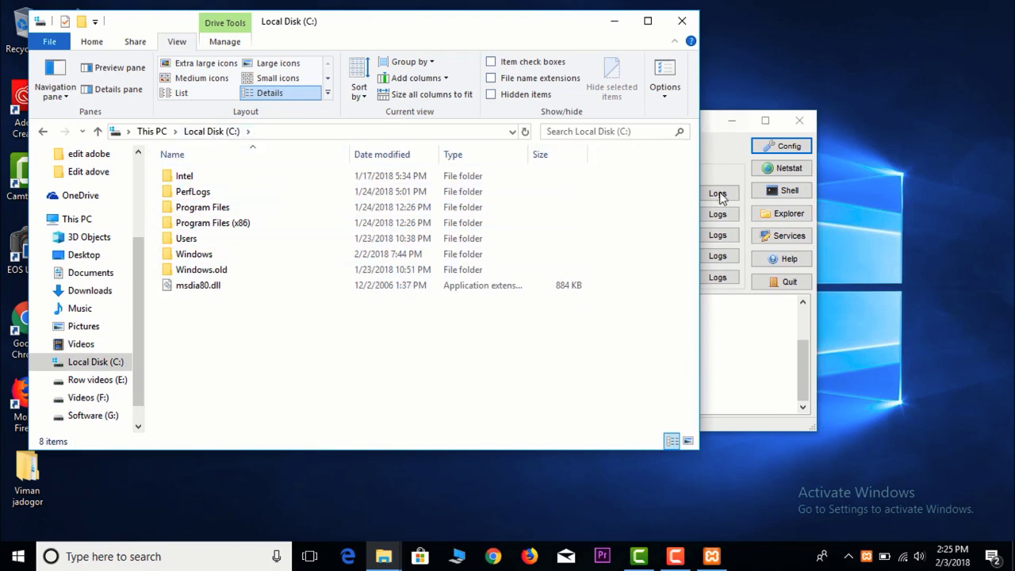
click(153, 131)
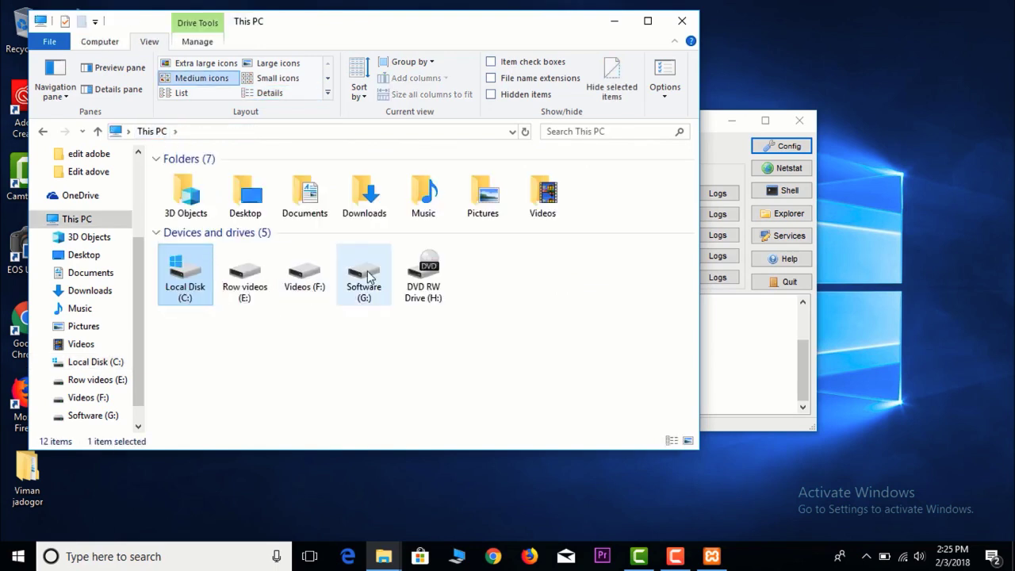
double_click(368, 276)
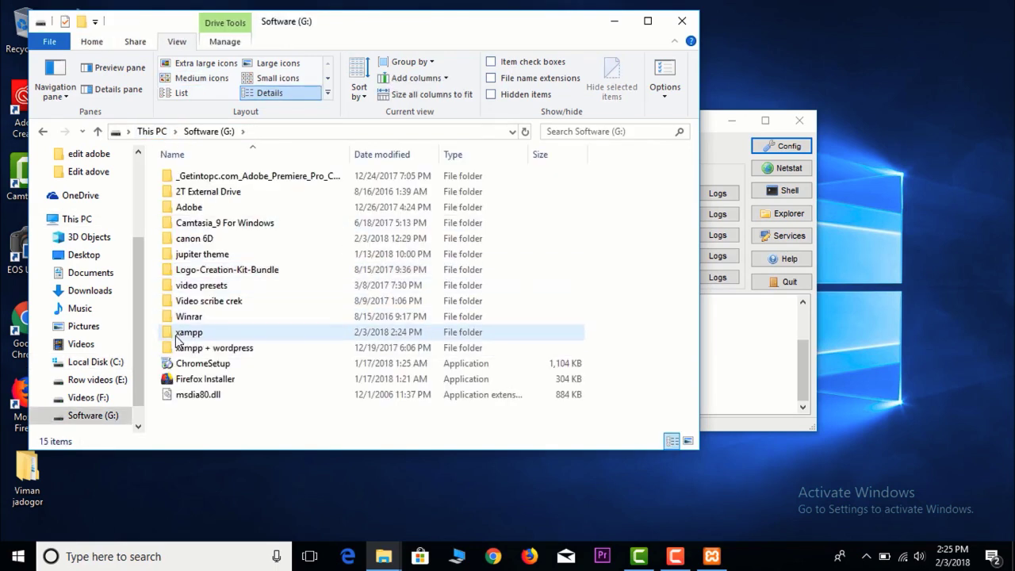
click(151, 131)
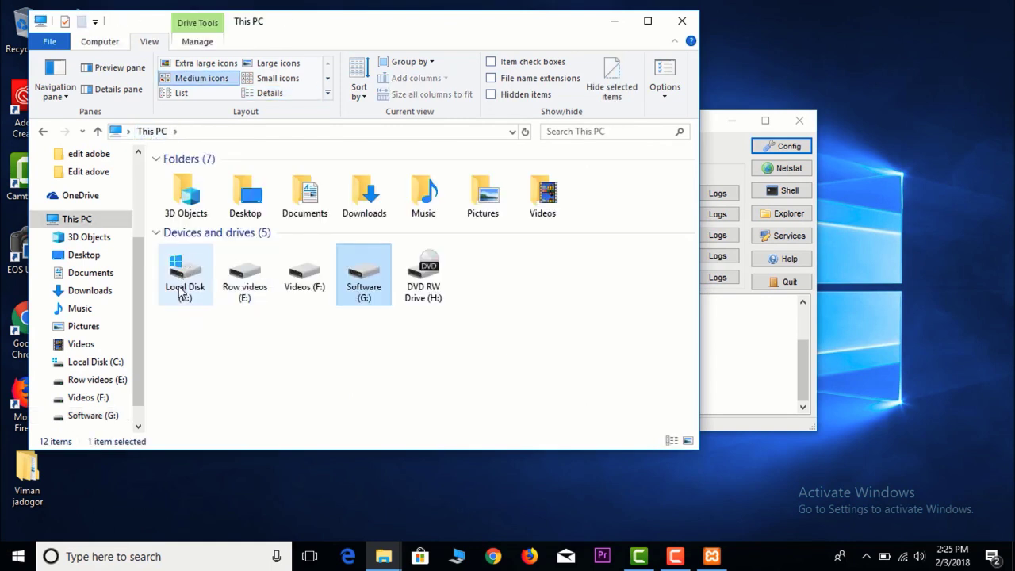
double_click(358, 279)
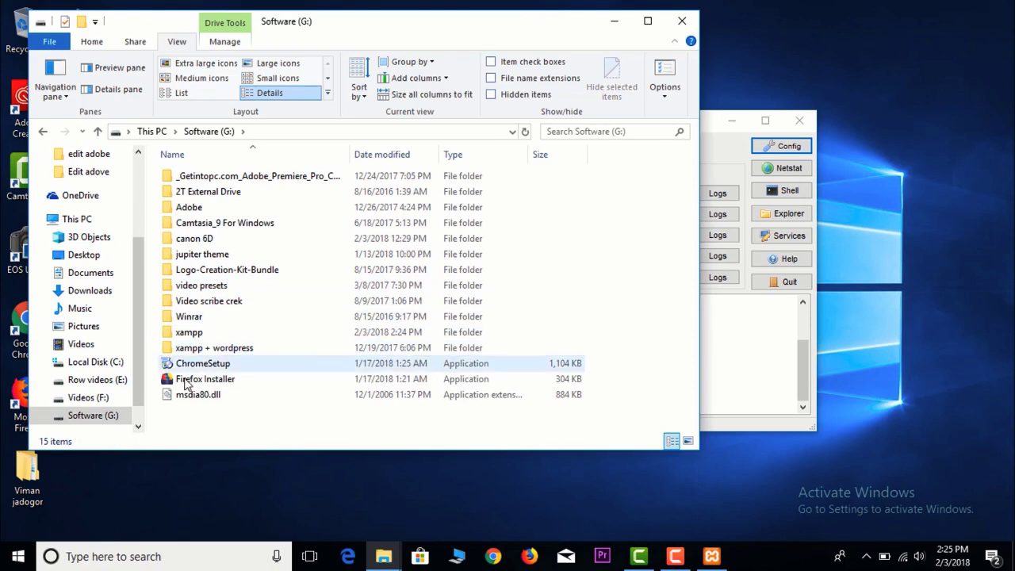
double_click(176, 336)
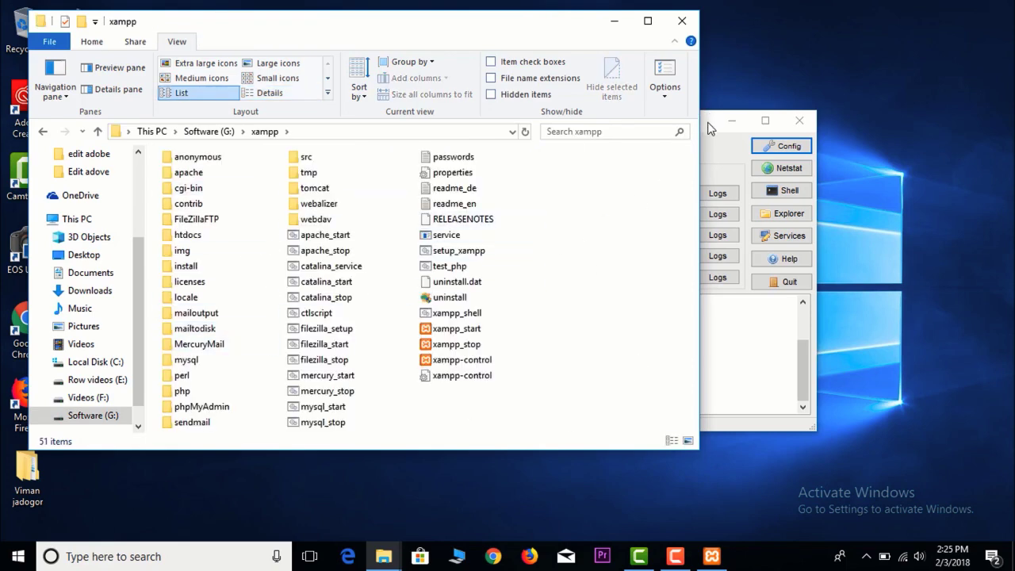
- Close the running XAMPP Control Panel and test launching it with xampp-control from the xampp folder
drag(711, 128, 863, 144)
click(575, 35)
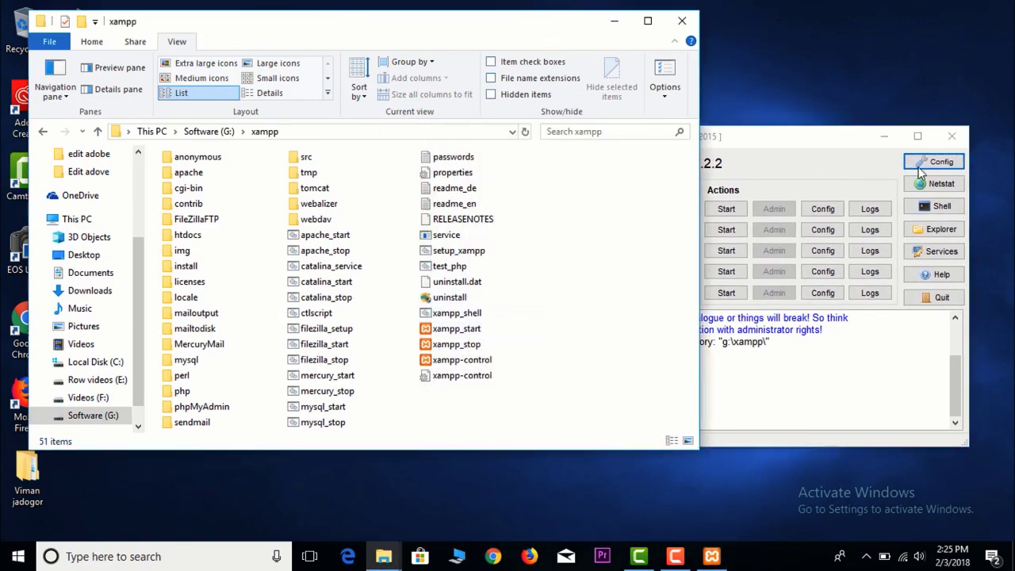
click(951, 137)
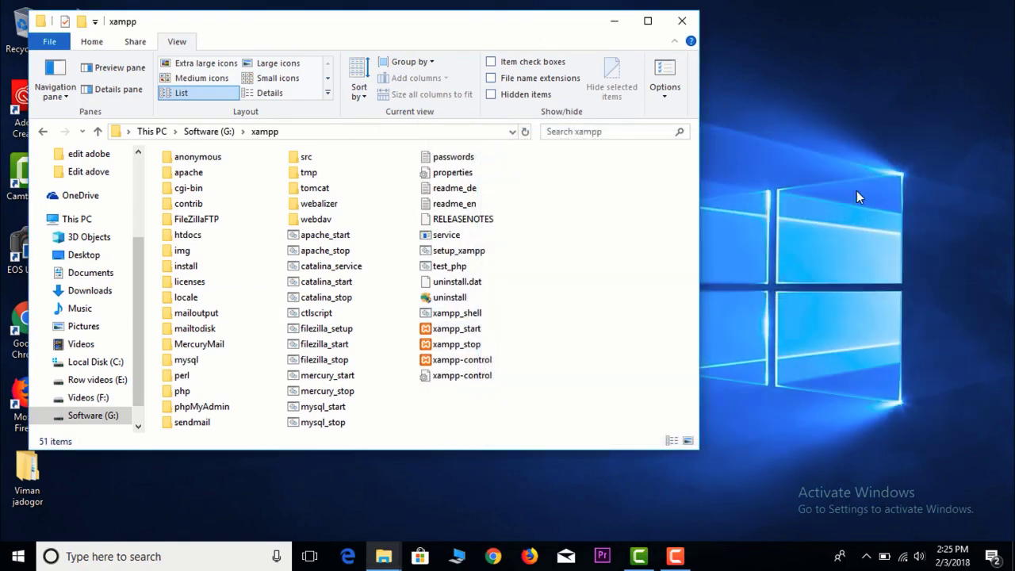
double_click(461, 362)
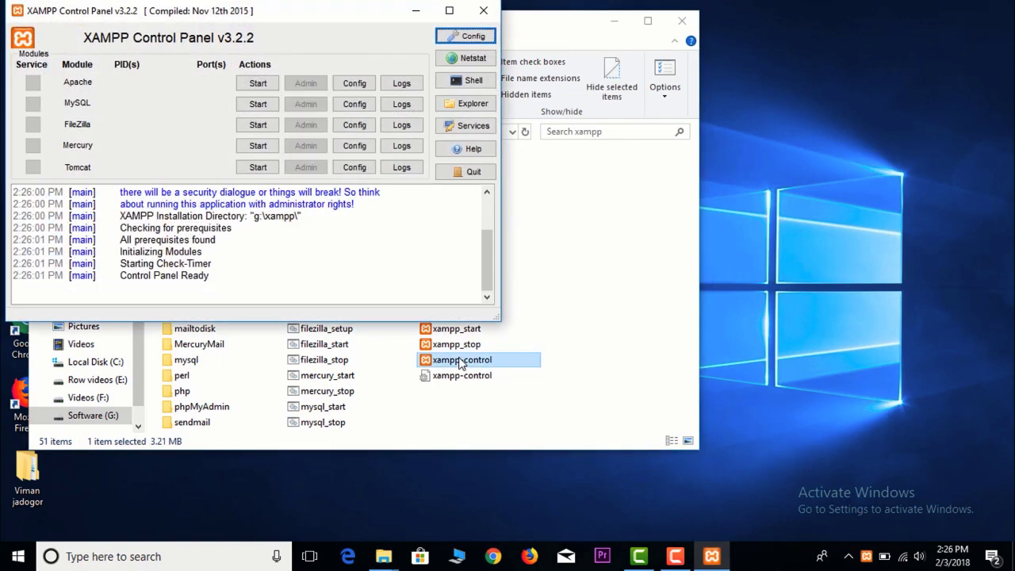
click(483, 10)
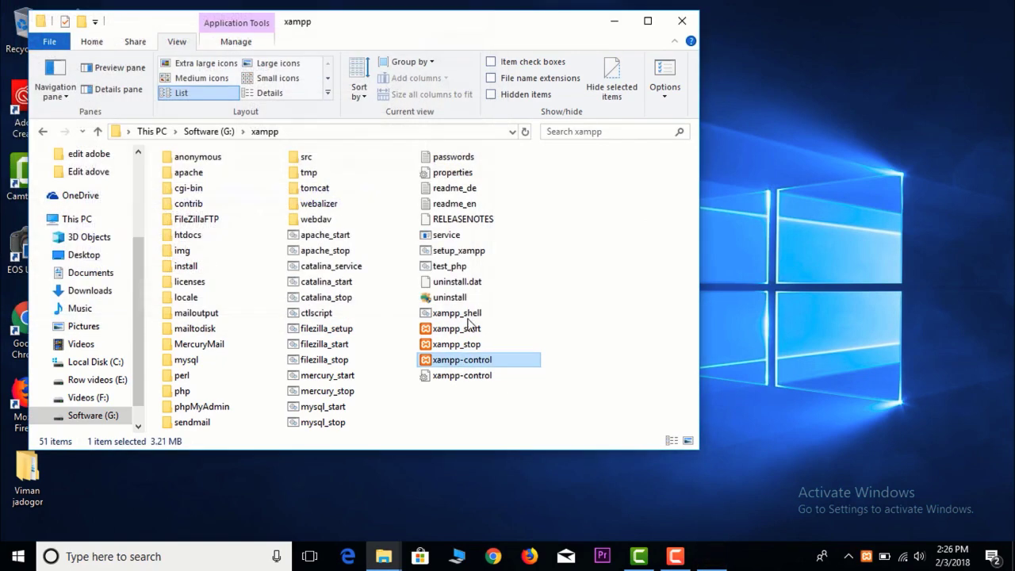
- Create a desktop shortcut to xampp-control and launch the XAMPP Control Panel from that shortcut
right_click(460, 364)
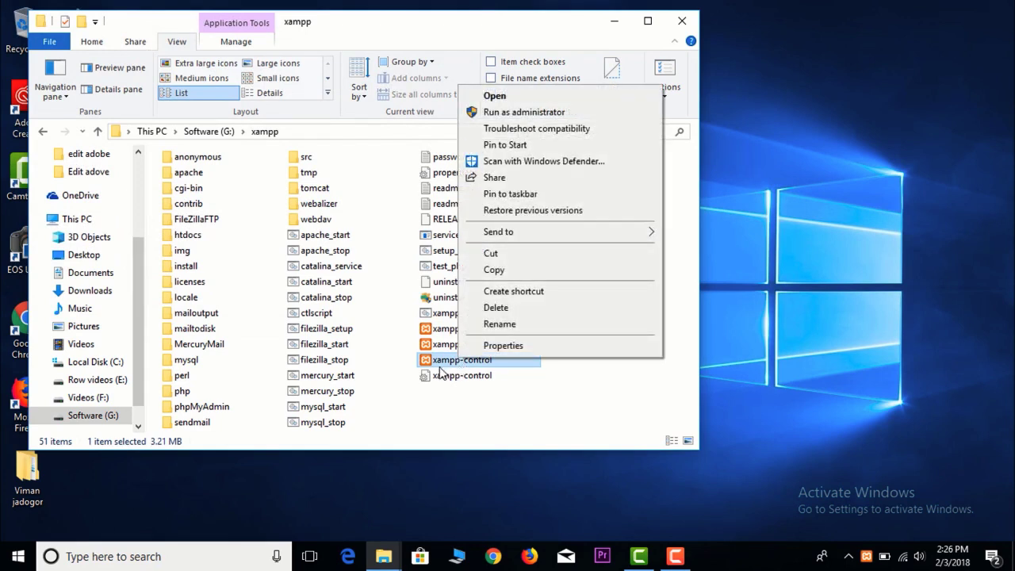
mouse_move(539, 236)
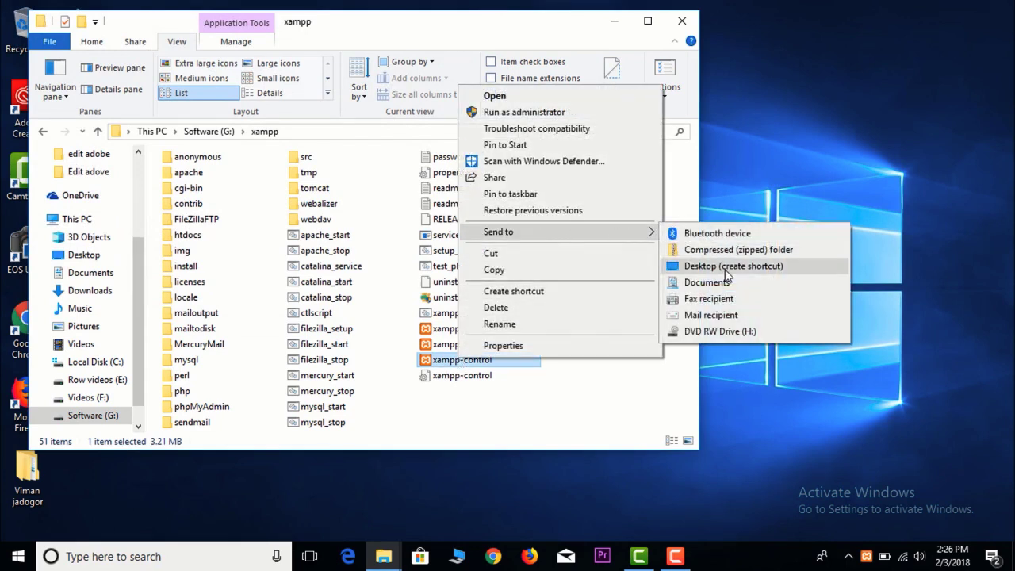
click(726, 272)
drag(471, 11, 739, 38)
click(138, 243)
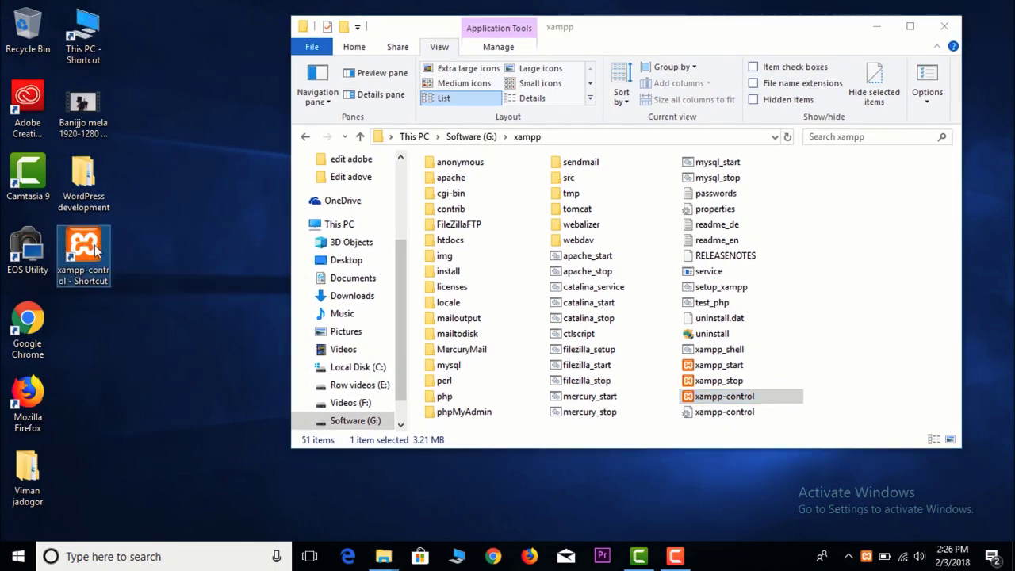
drag(184, 11, 500, 92)
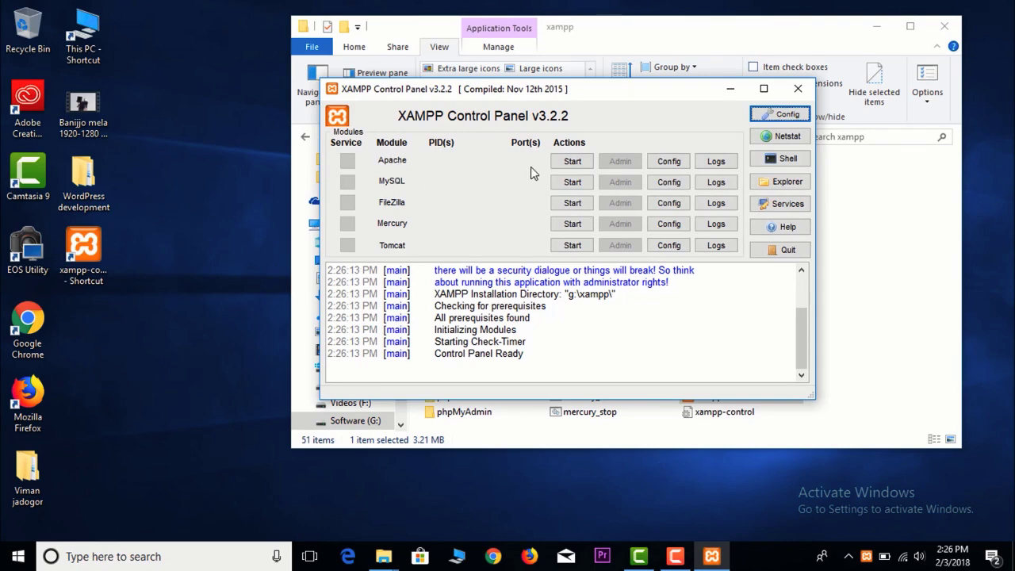
- Start the Apache and MySQL modules, allowing mysqld through the firewall on public networks
click(573, 161)
click(573, 181)
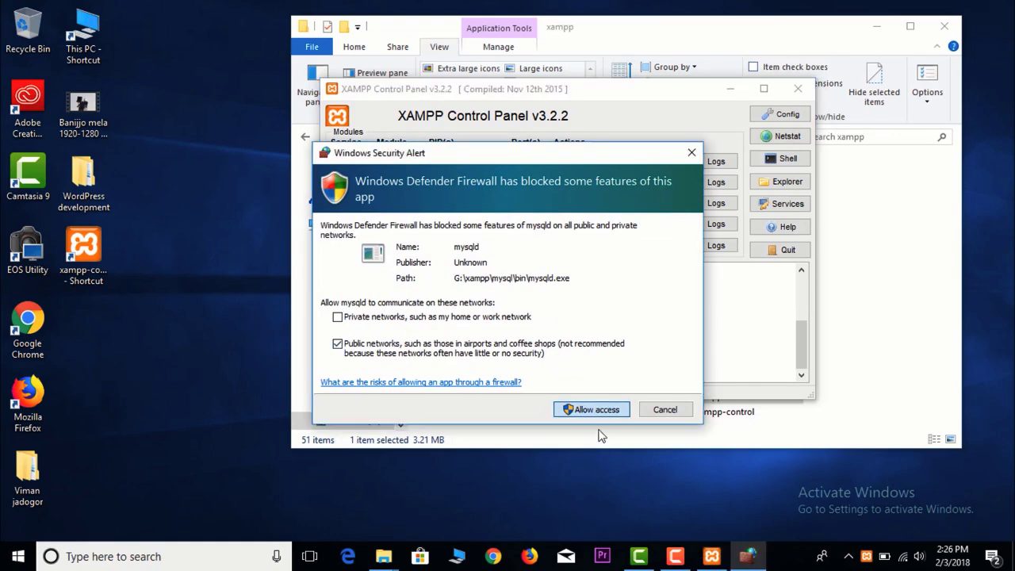
click(596, 409)
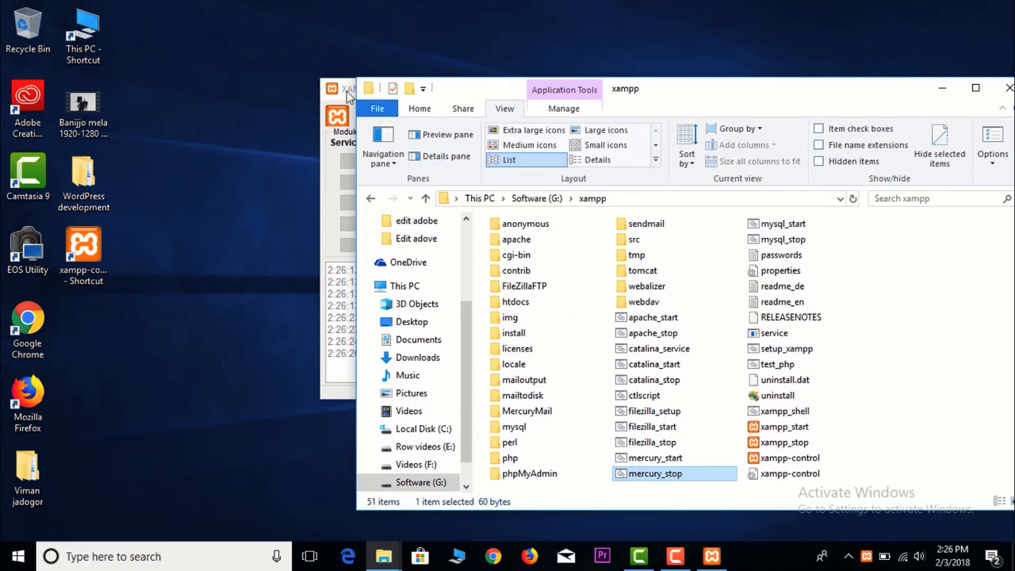
- Arrange the XAMPP Control Panel and the xampp folder window so the module names and the folder's files are both in view
click(347, 96)
drag(416, 91, 344, 38)
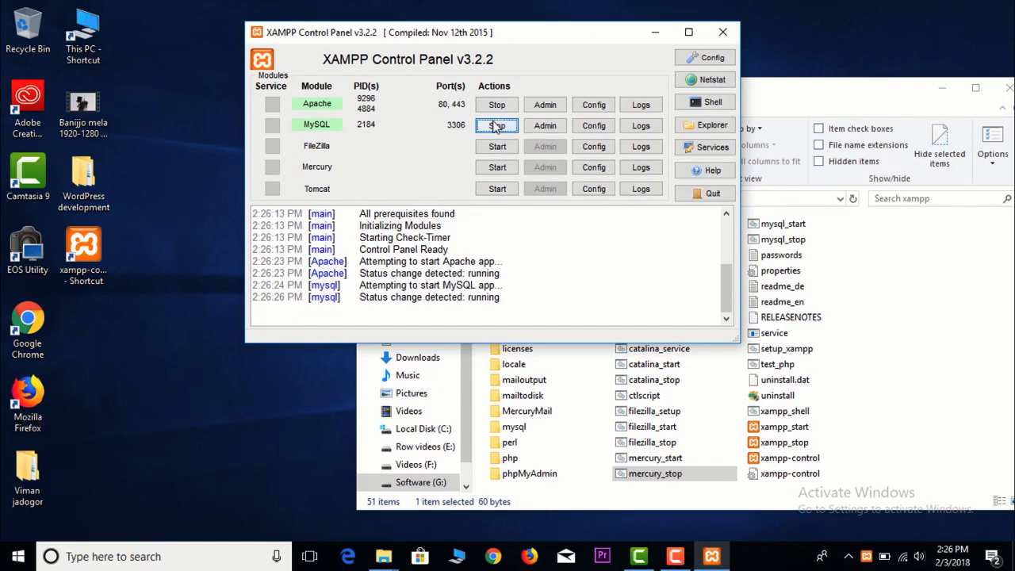
drag(565, 37, 500, 46)
drag(743, 91, 627, 77)
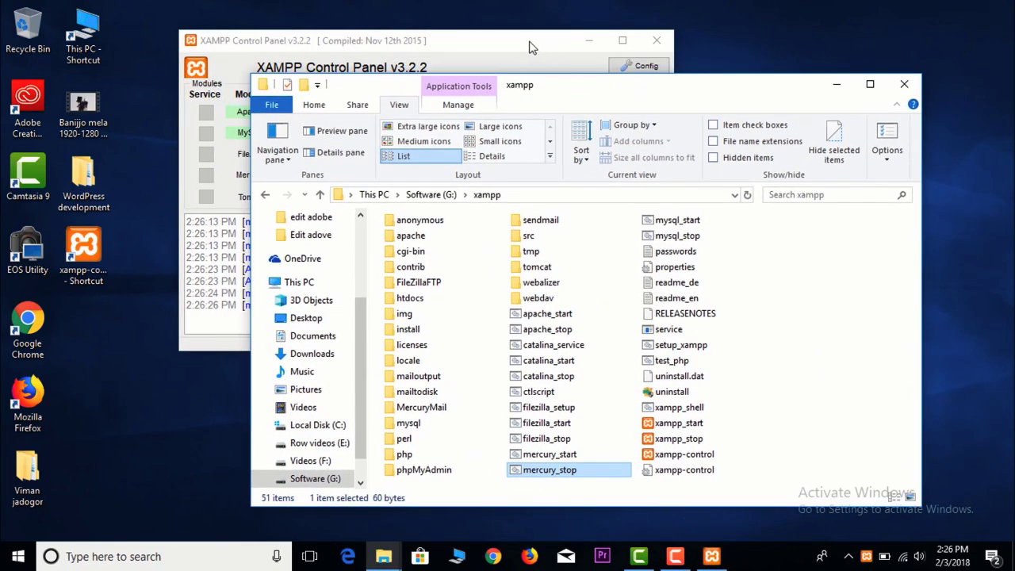
drag(534, 48, 495, 46)
drag(644, 92, 692, 47)
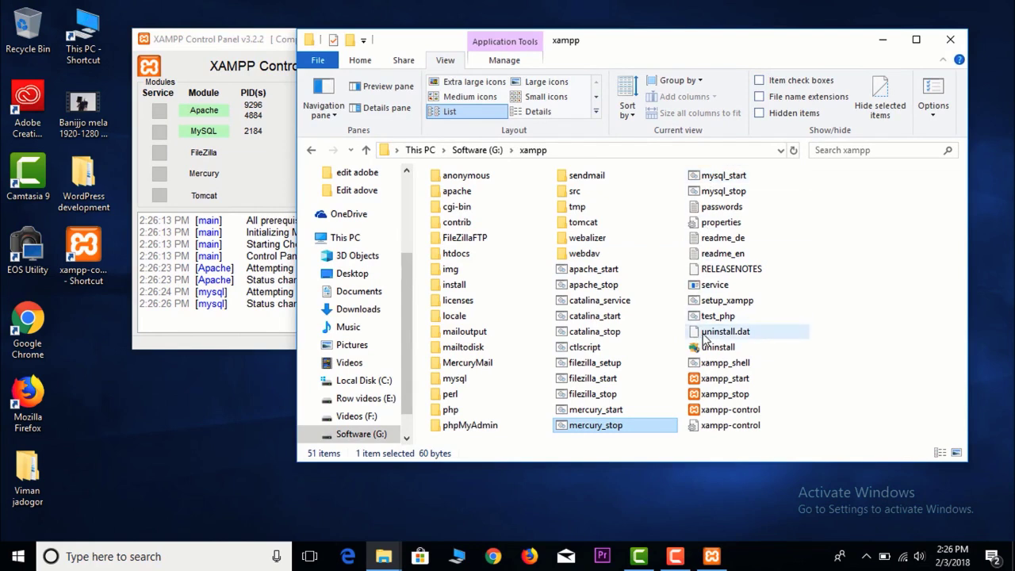
- Open the php folder inside xampp, display its contents as a list, and look through the files
double_click(441, 412)
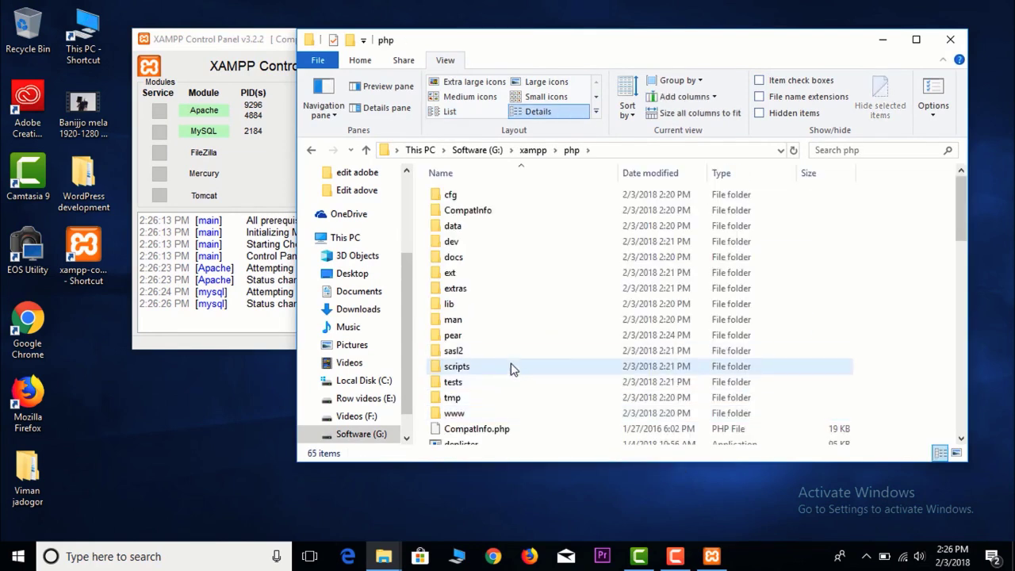
click(449, 112)
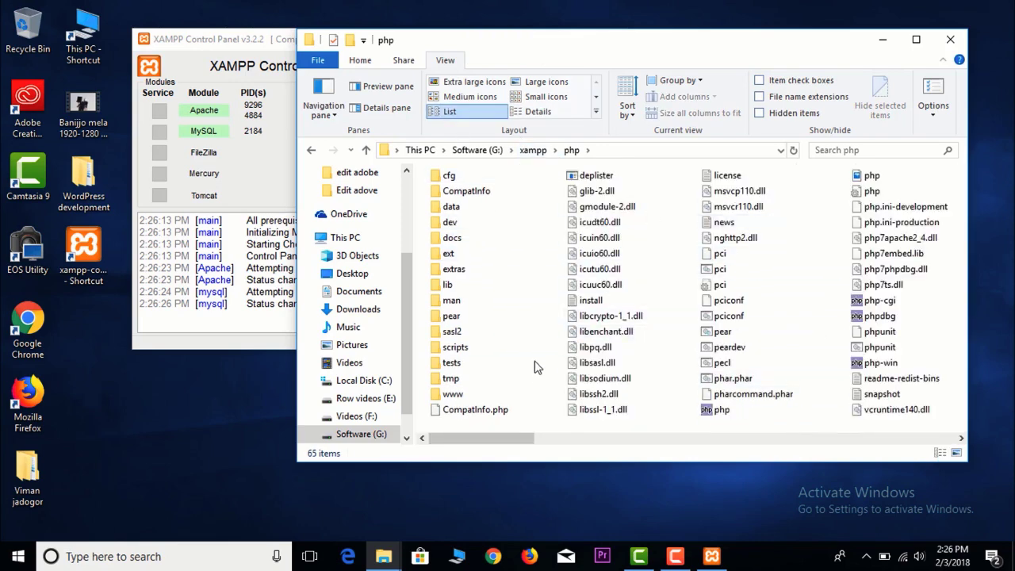
scroll(677, 387, right, 1)
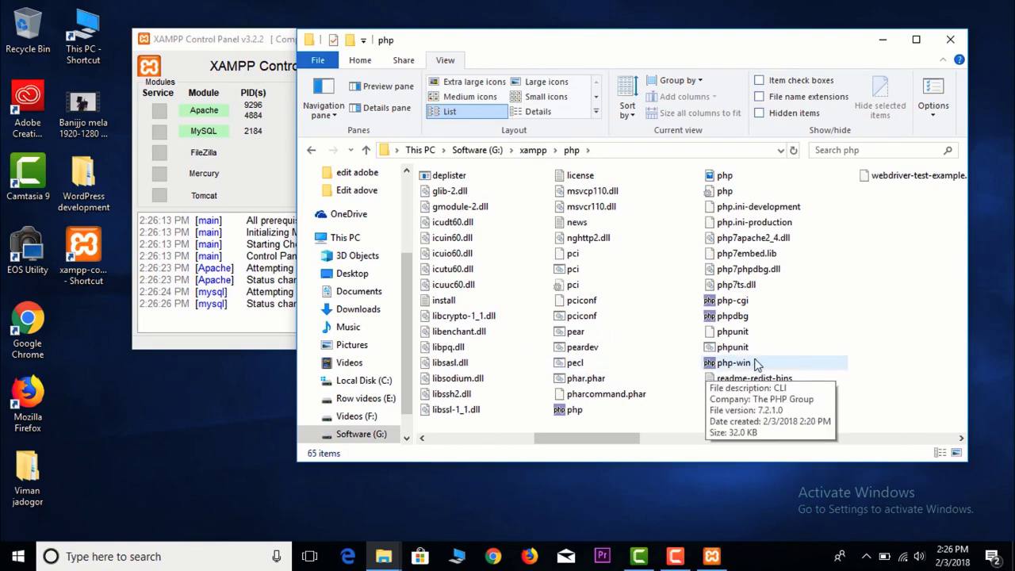
- Open the php.ini configuration file from the php folder in Notepad and enlarge its window to show more text
click(746, 192)
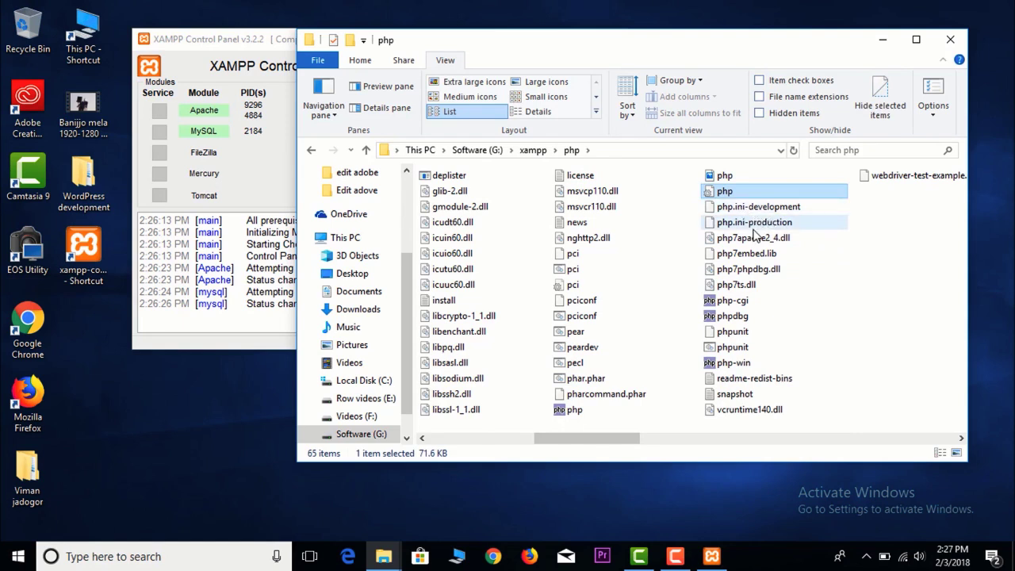
right_click(725, 194)
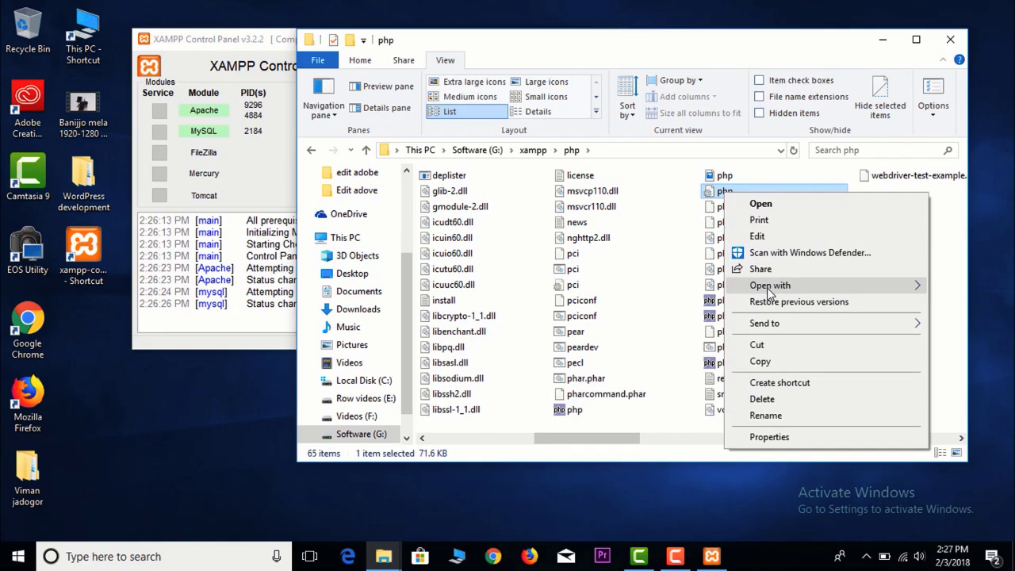
mouse_move(773, 286)
click(643, 289)
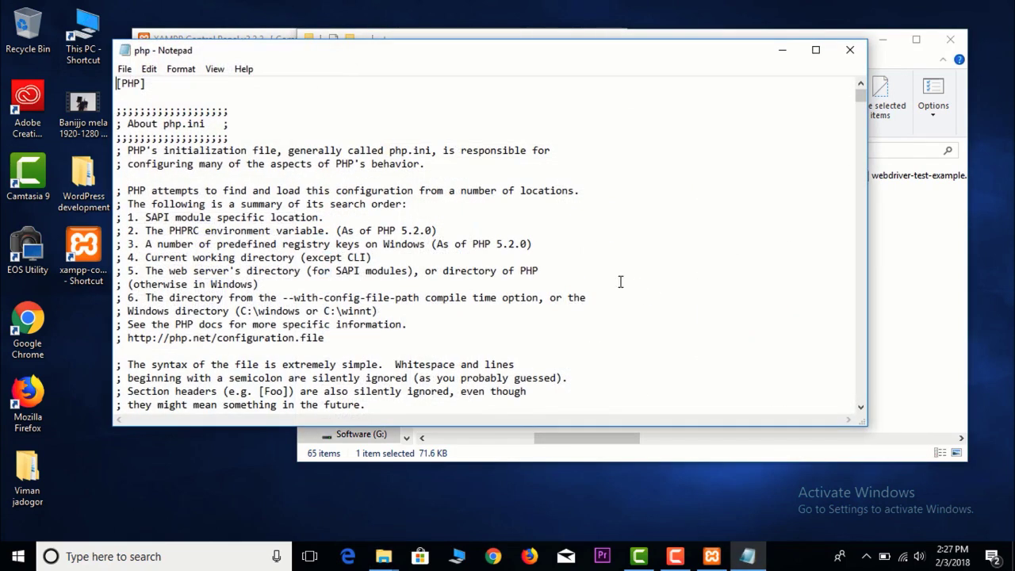
drag(468, 63, 468, 54)
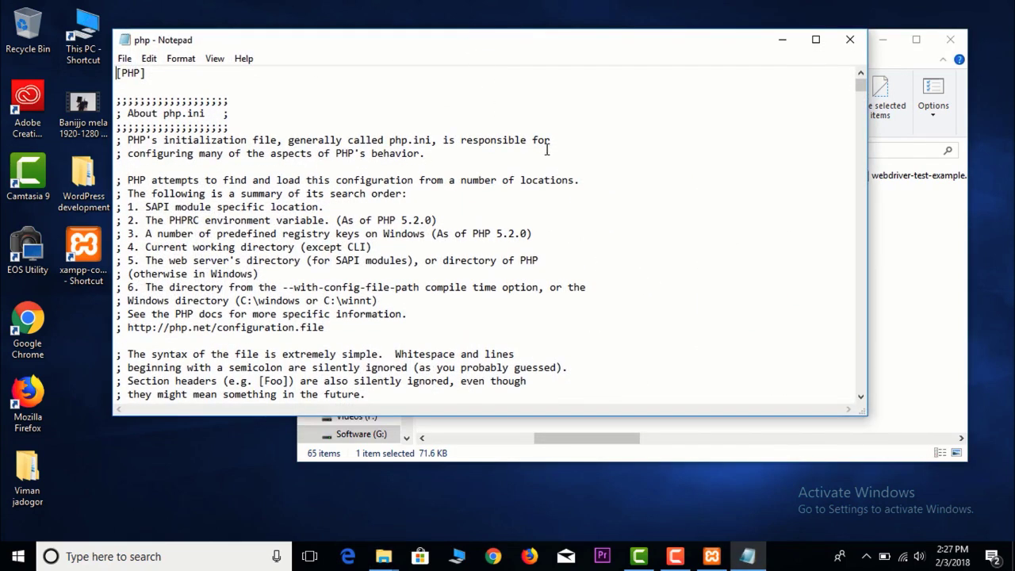
drag(864, 413, 933, 544)
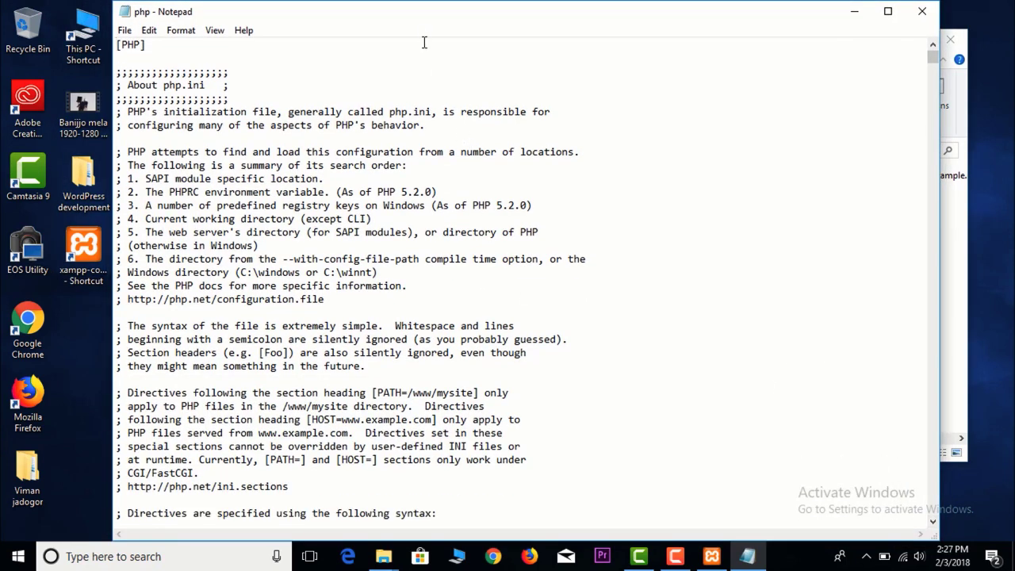
- Look through the opening comments, quick reference values and language options of the php.ini file
scroll(301, 228, down, 8)
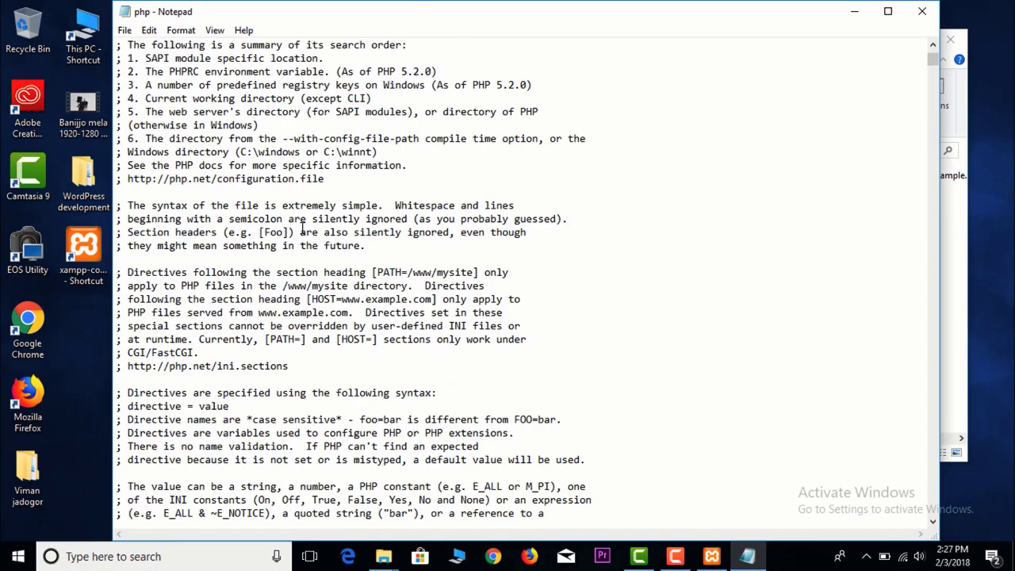
scroll(301, 229, down, 4)
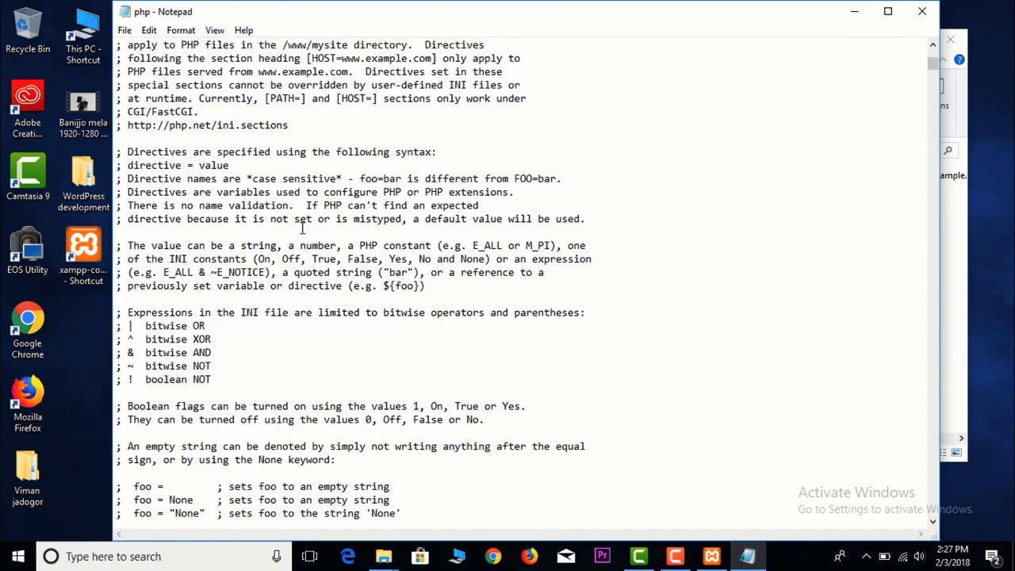
scroll(302, 228, up, 2)
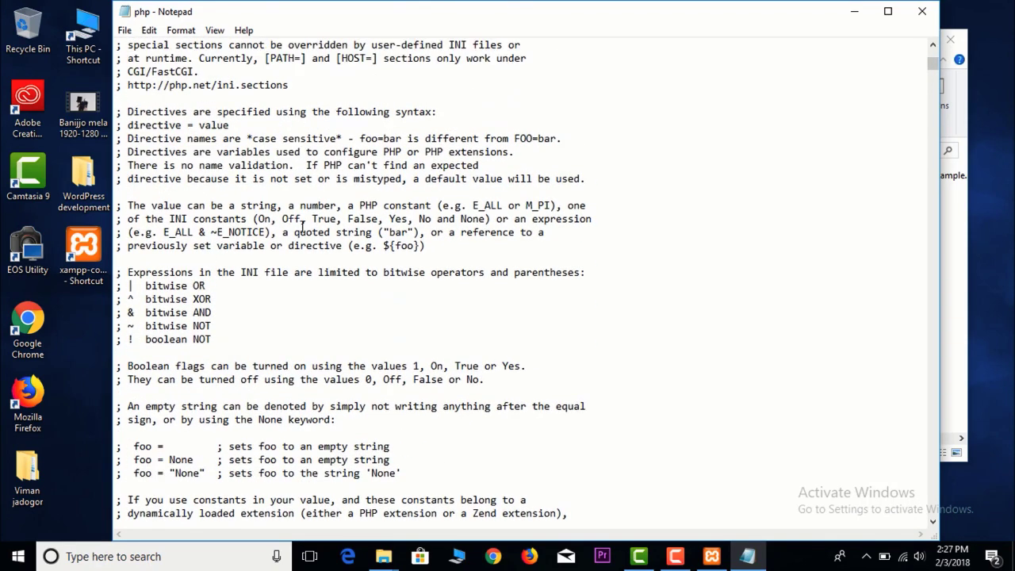
scroll(302, 226, down, 4)
scroll(189, 286, down, 4)
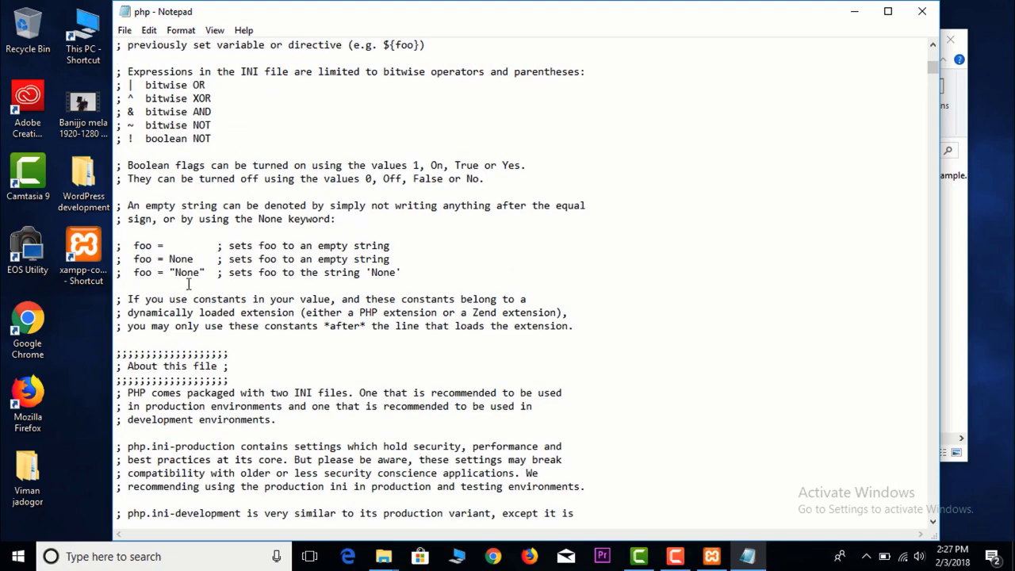
scroll(189, 286, down, 9)
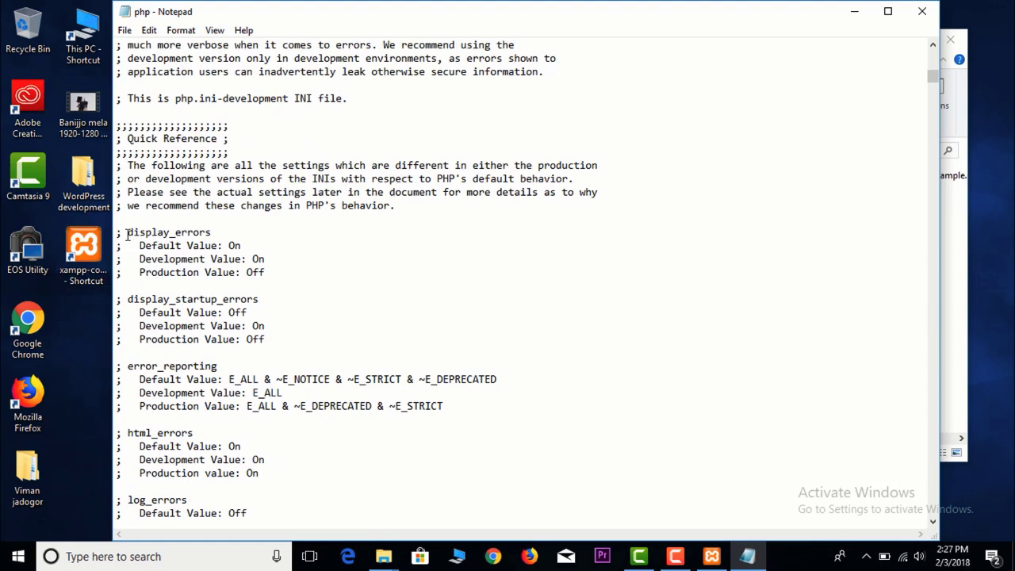
scroll(219, 312, down, 10)
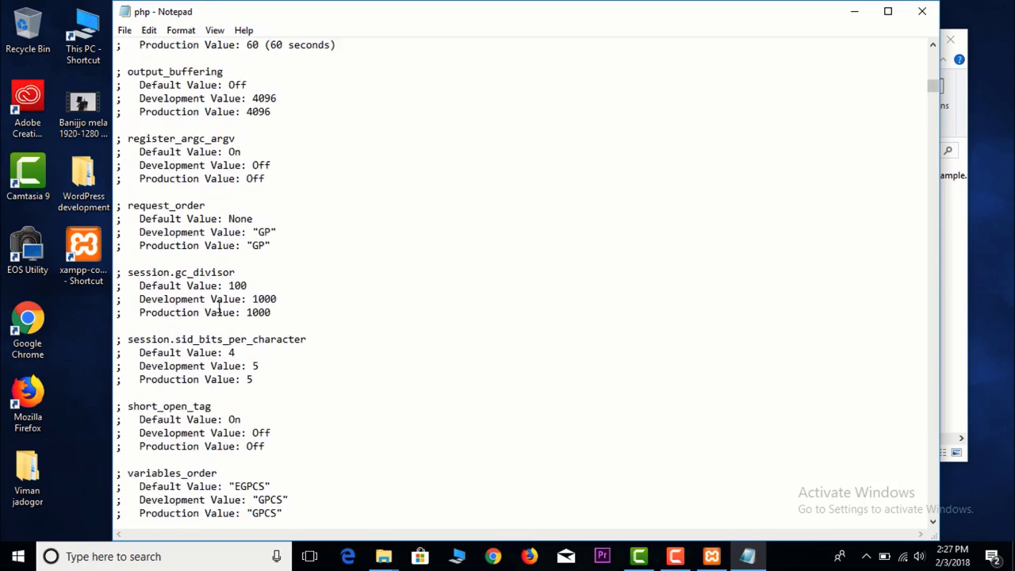
scroll(219, 309, up, 1)
scroll(220, 307, down, 9)
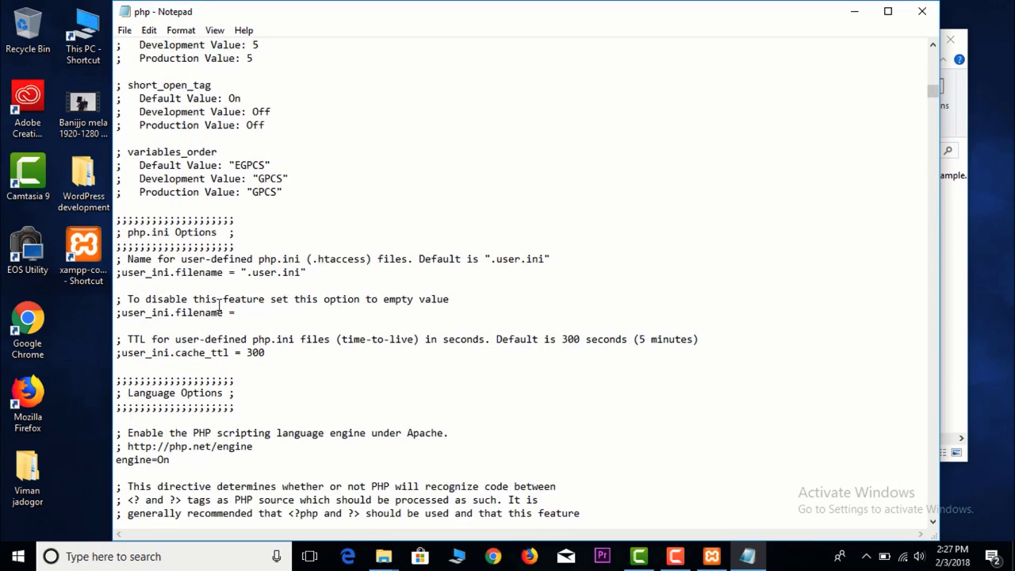
scroll(220, 306, down, 2)
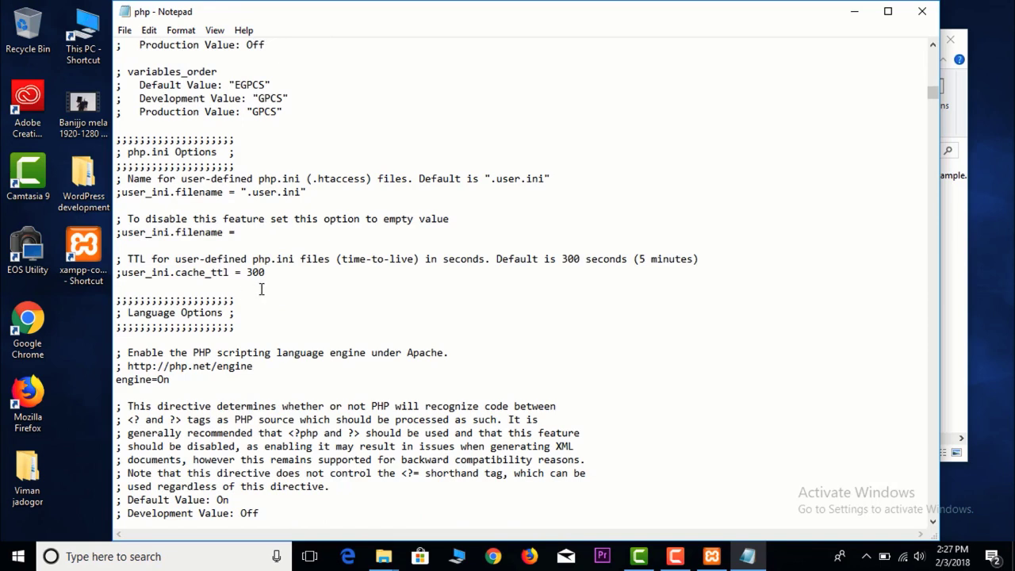
- Search the php.ini file for upload_max_filesize to locate the maximum upload size setting in the File Uploads section
key(ctrl+f)
drag(272, 142, 479, 134)
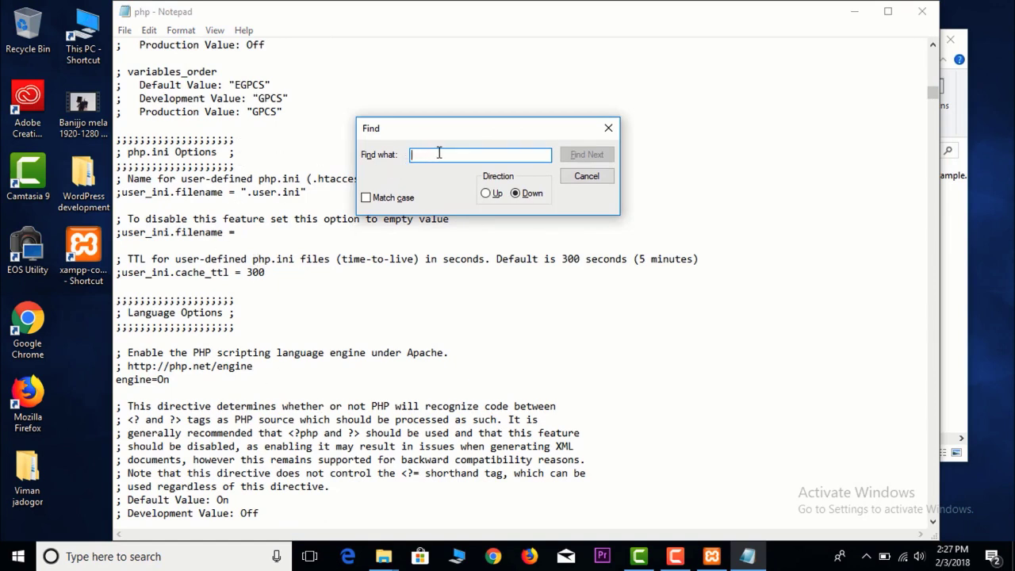
text(upload)
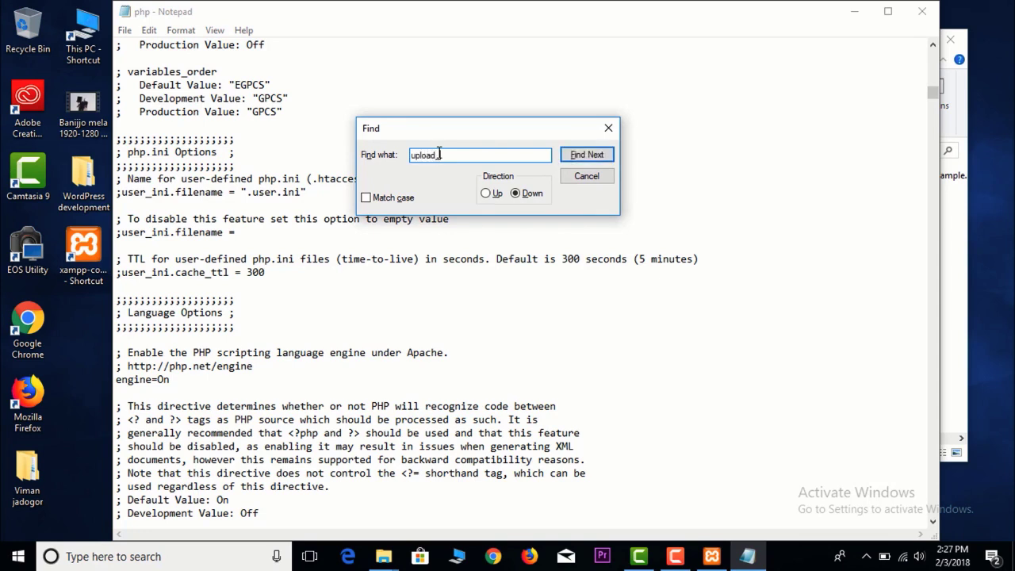
text(_max_filesize)
click(599, 159)
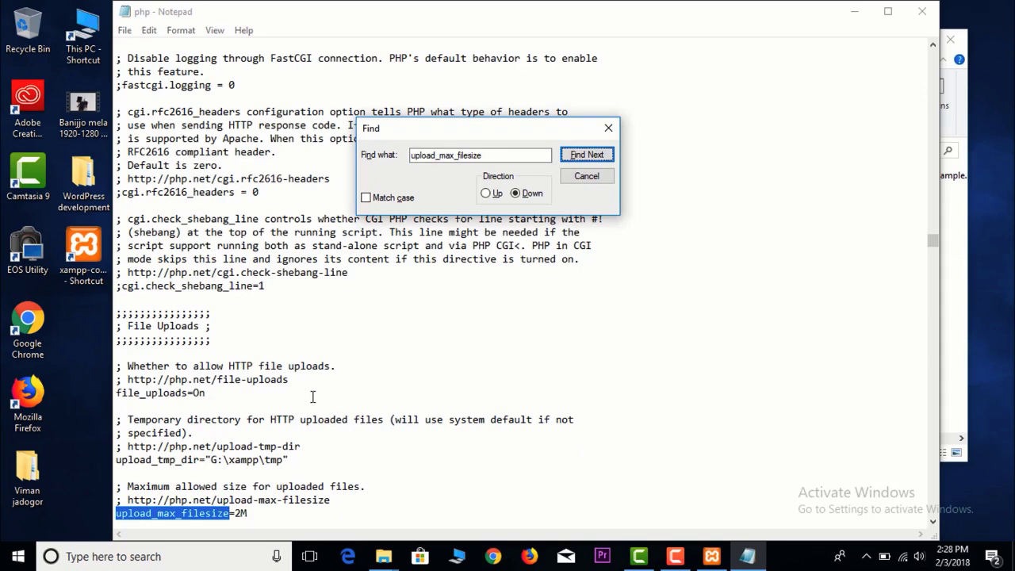
scroll(313, 391, down, 3)
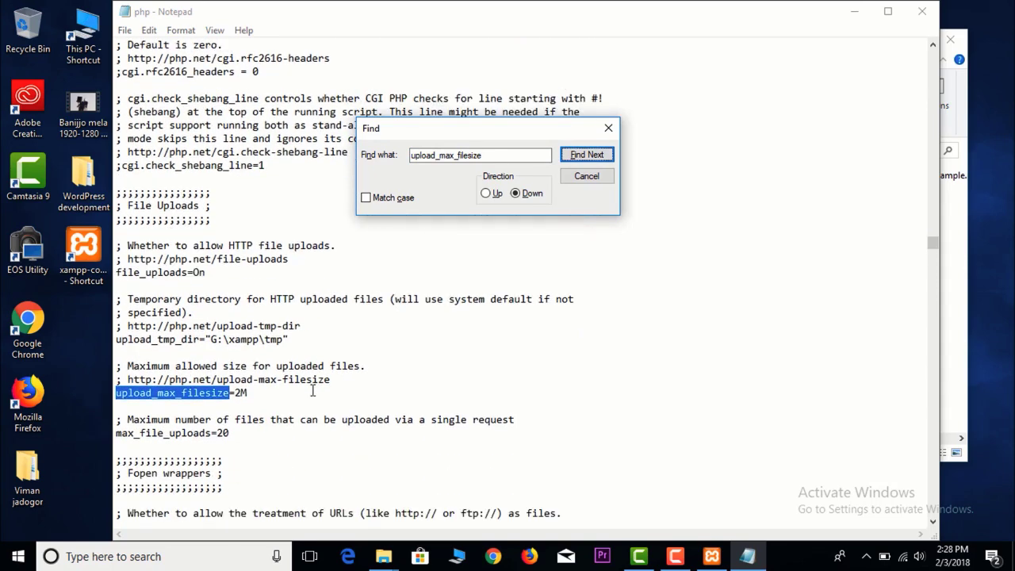
click(125, 379)
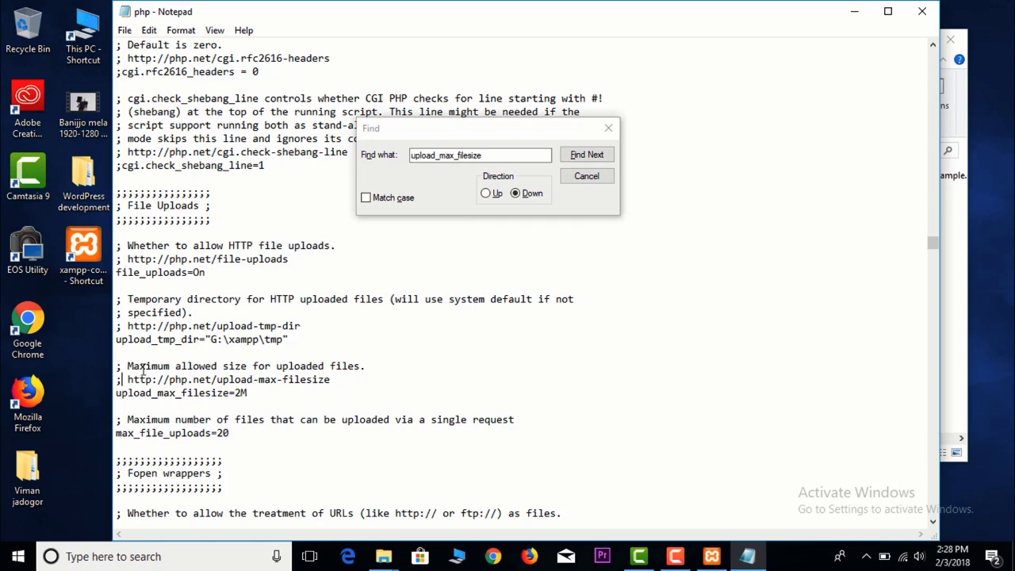
click(455, 161)
key(Return)
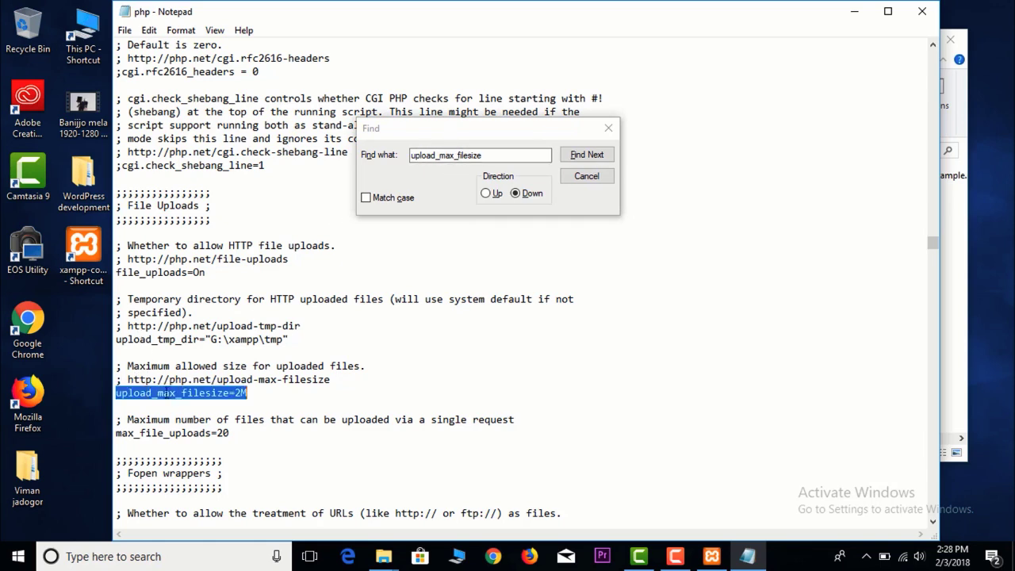
- Set upload_max_filesize to 1024M in the File Uploads section
click(195, 393)
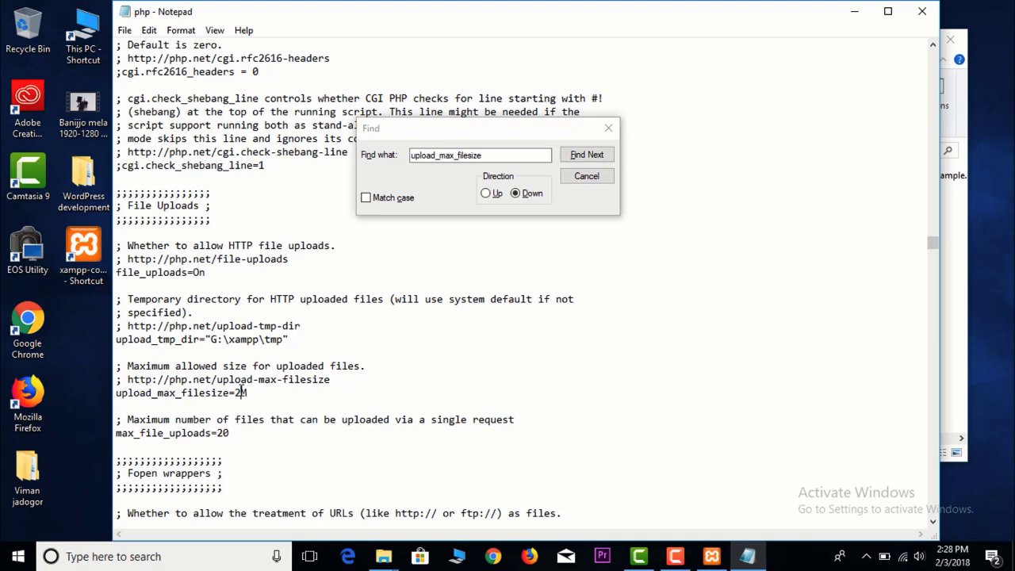
click(240, 392)
key(shift+Left)
text(100)
key(shift+Left)
key(shift+Left)
key(shift+Left)
text(1024)
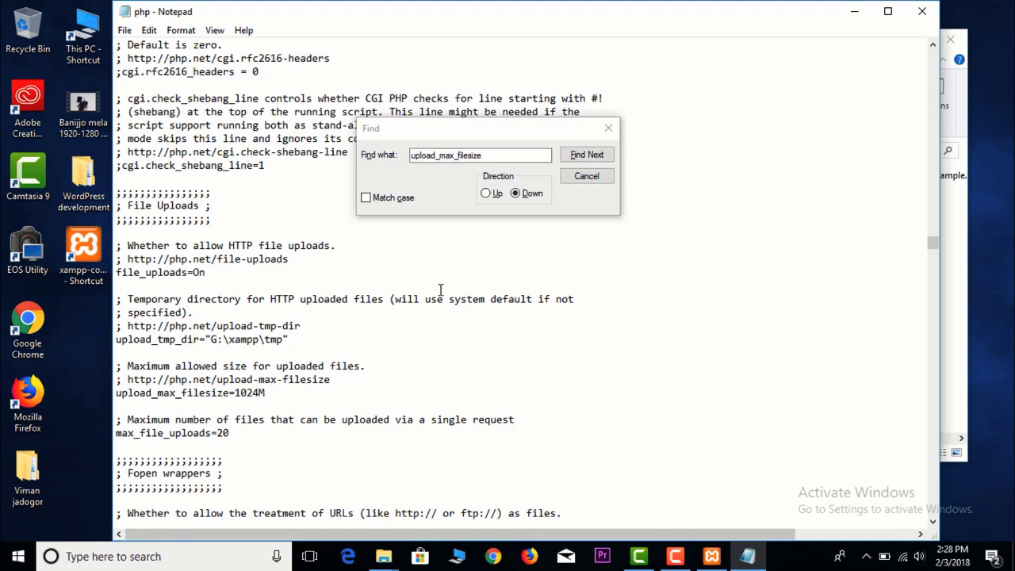
click(520, 155)
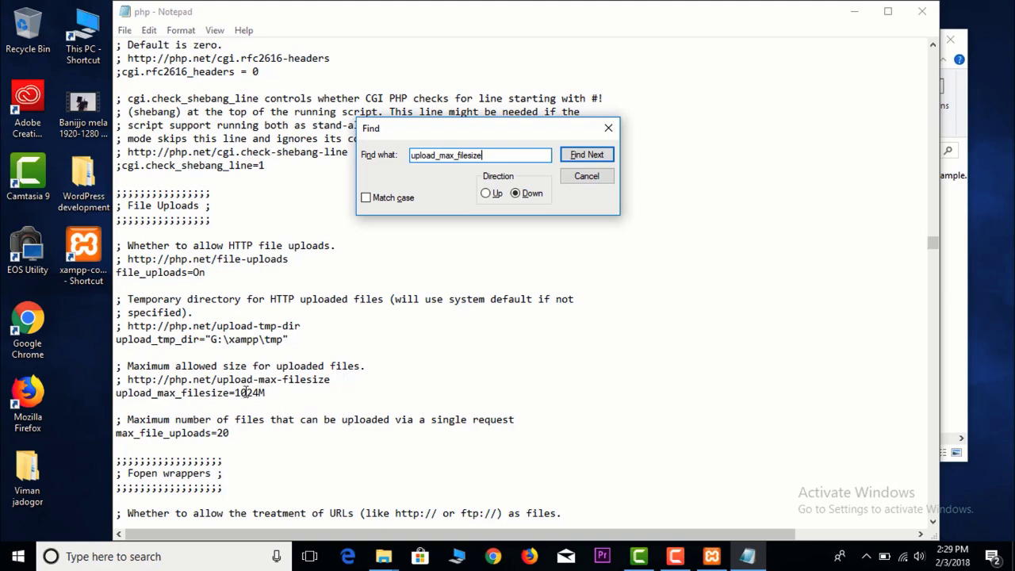
click(246, 393)
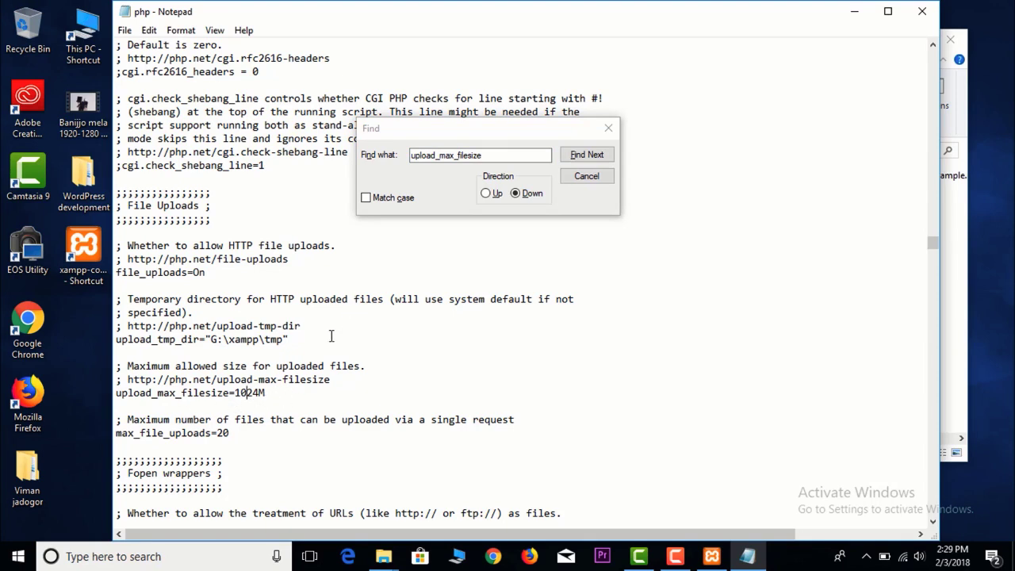
- Search the php.ini file for max_execution_time, changing the search direction to up
key(ctrl+f)
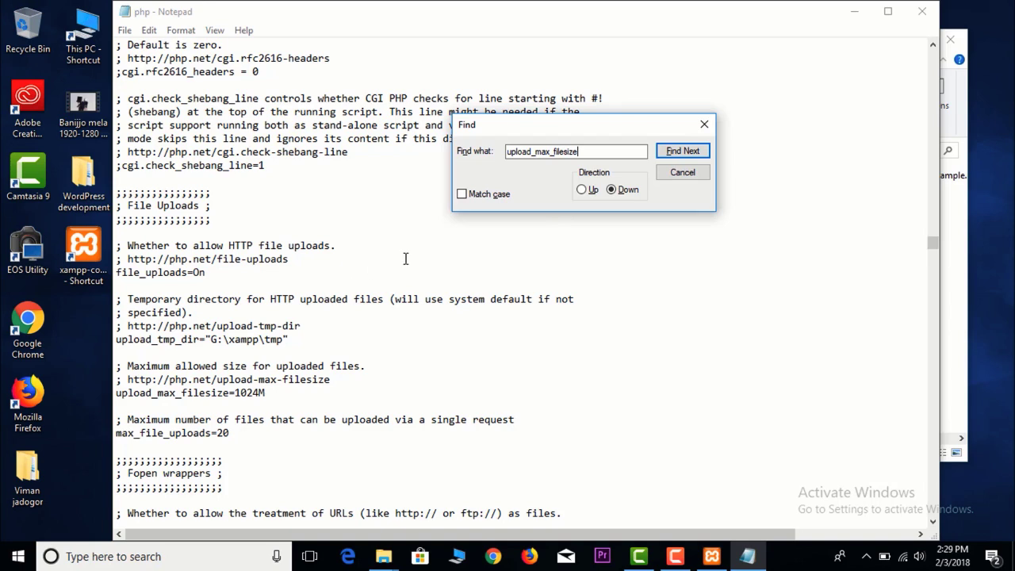
double_click(559, 150)
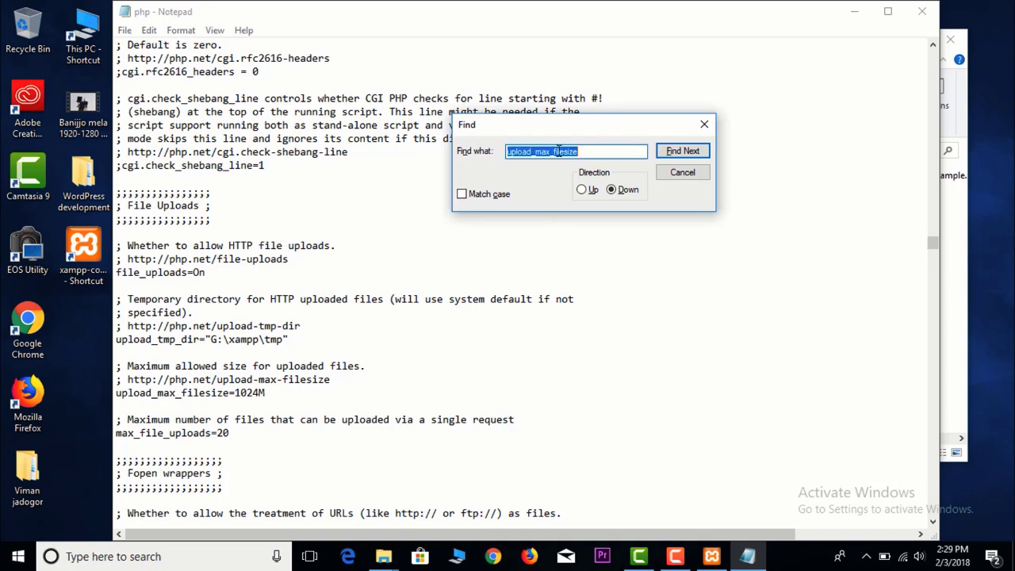
text(max_)
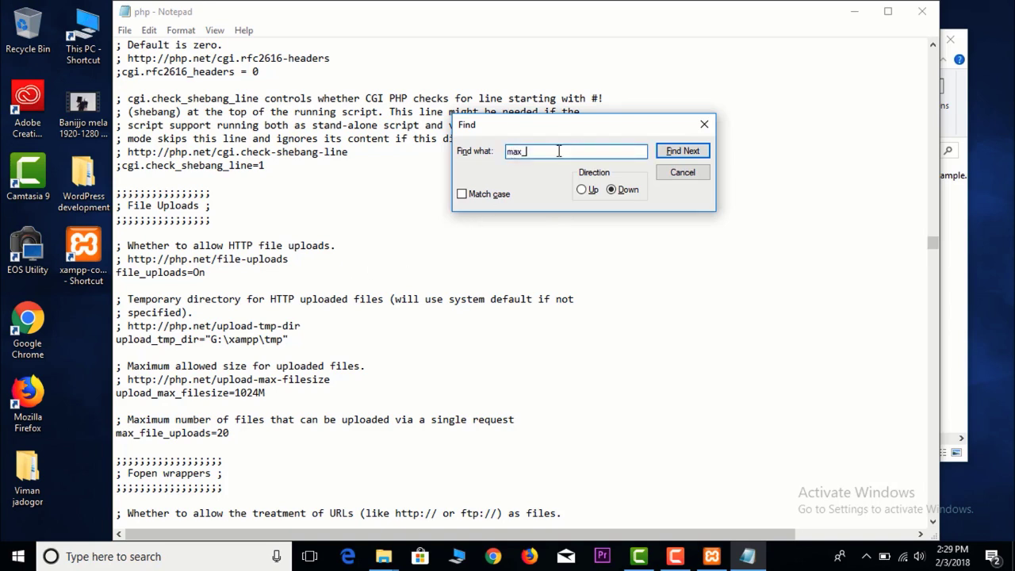
text(execution_time)
click(687, 151)
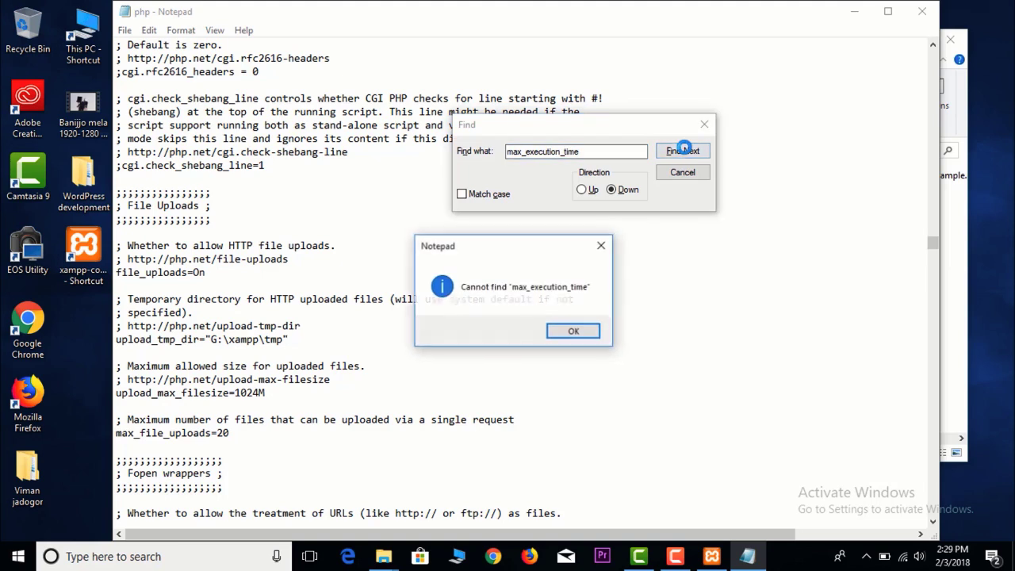
click(574, 331)
click(524, 151)
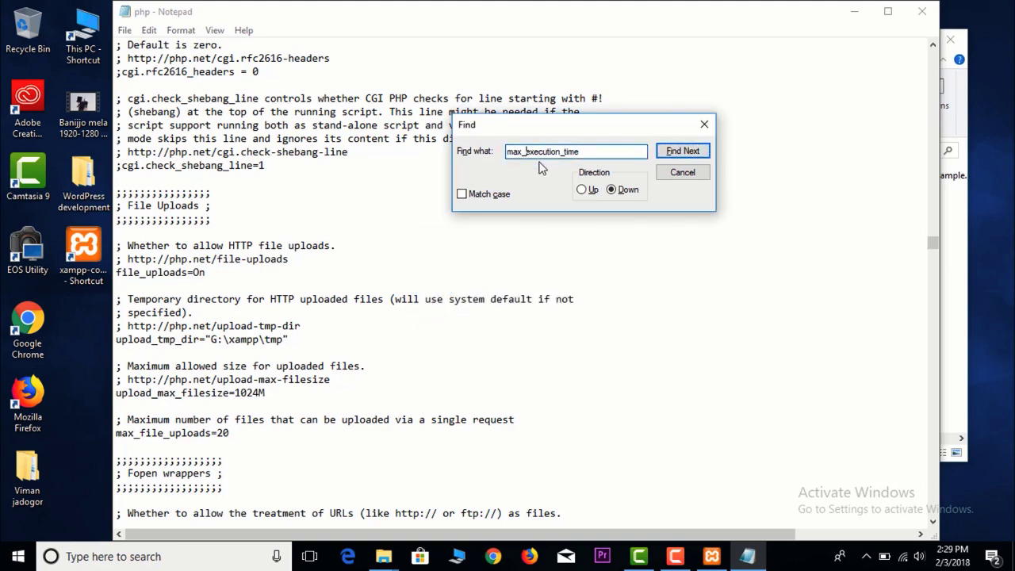
click(576, 156)
click(586, 190)
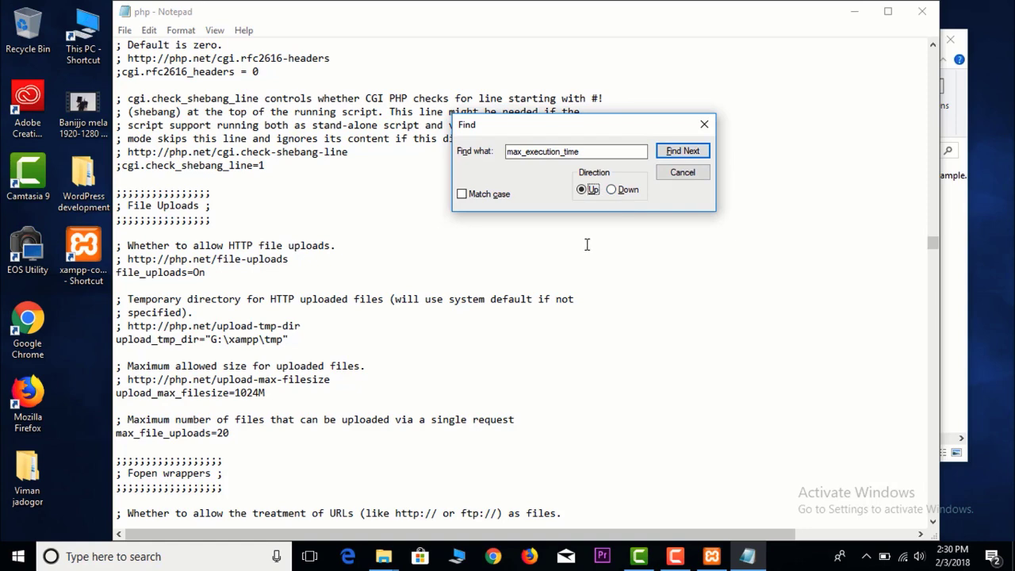
click(682, 151)
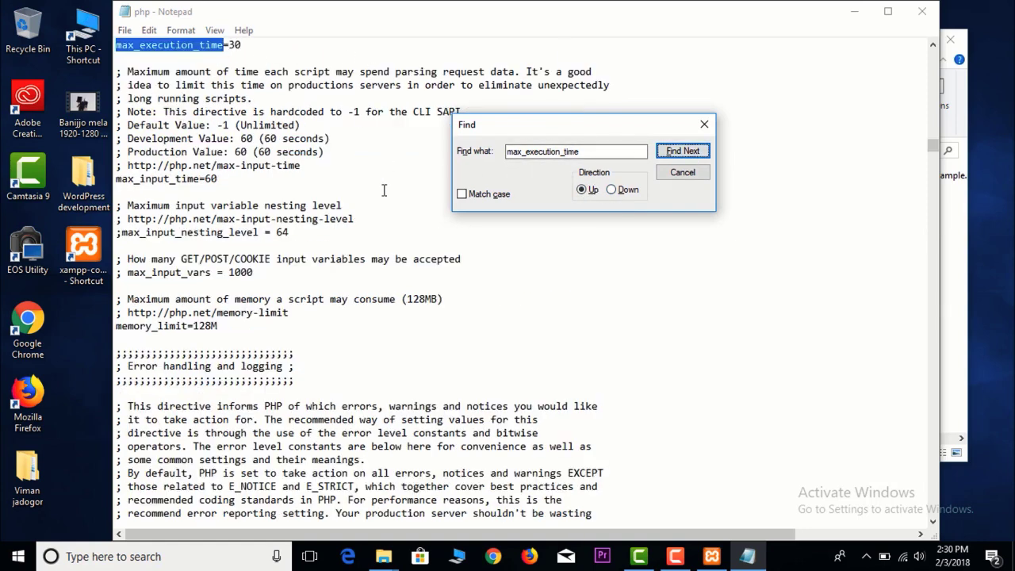
- Set max_execution_time to 1000 in the Resource Limits section
scroll(384, 190, up, 2)
click(235, 125)
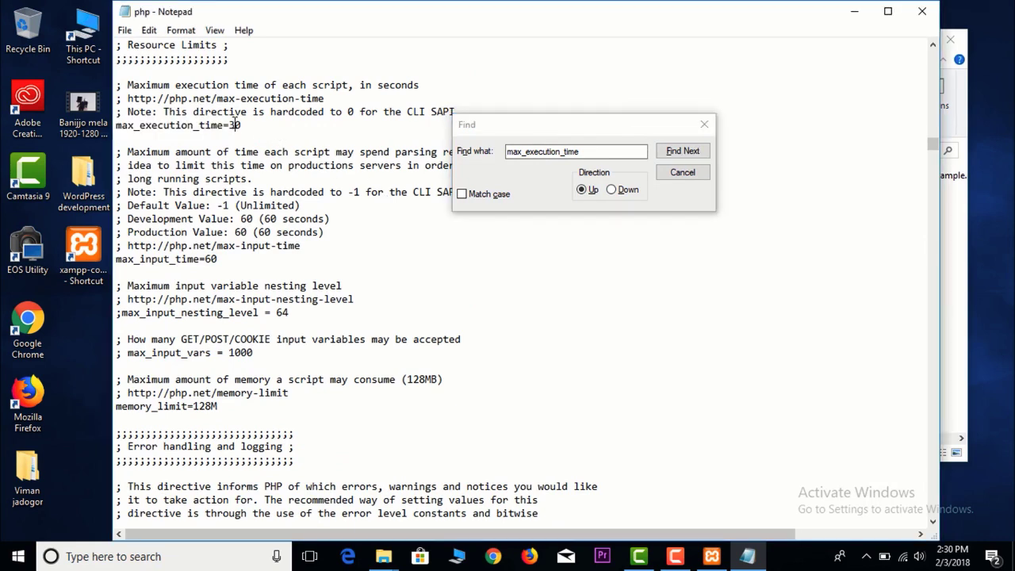
key(shift+Left)
double_click(235, 126)
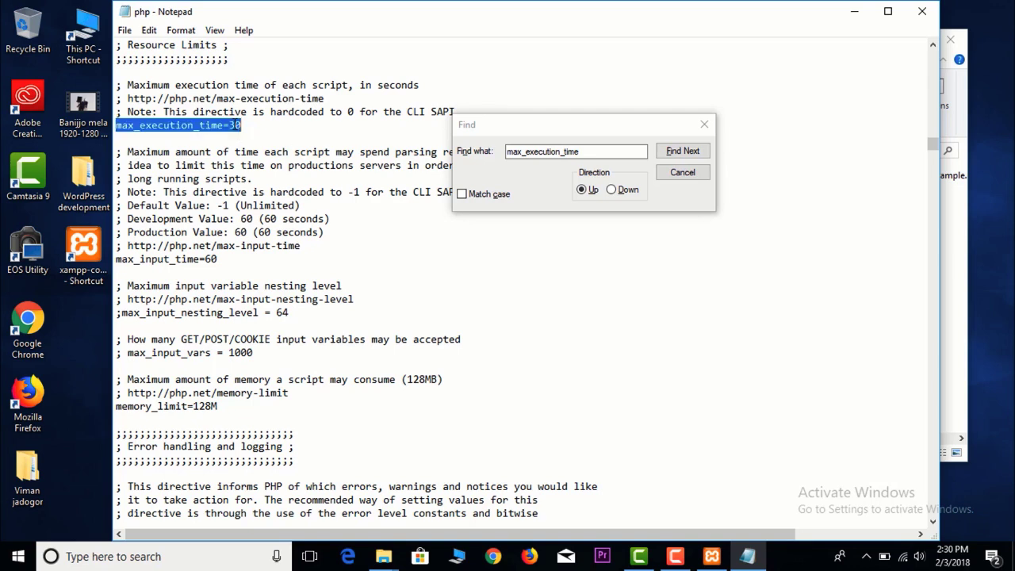
click(235, 125)
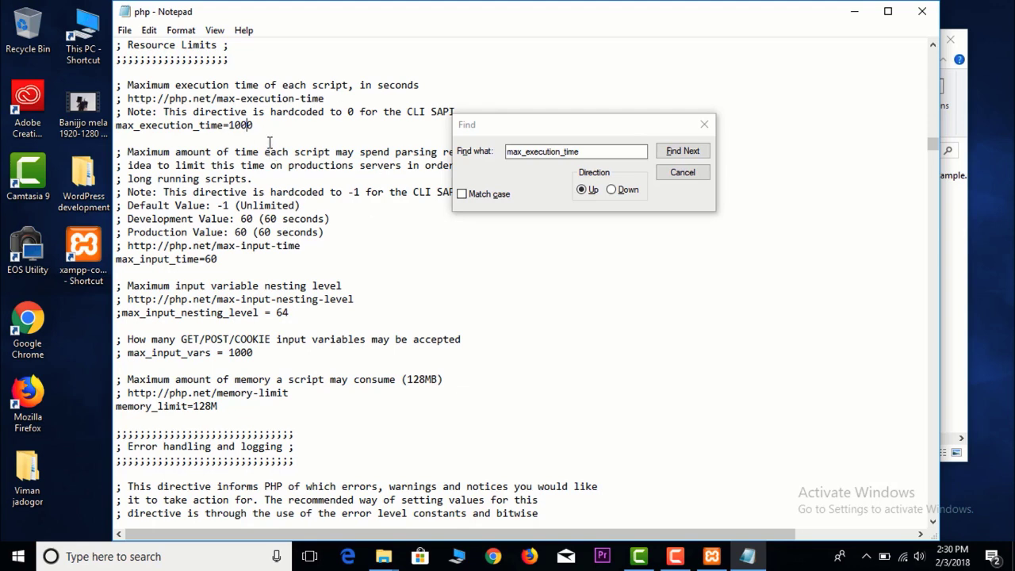
double_click(230, 124)
key(Right)
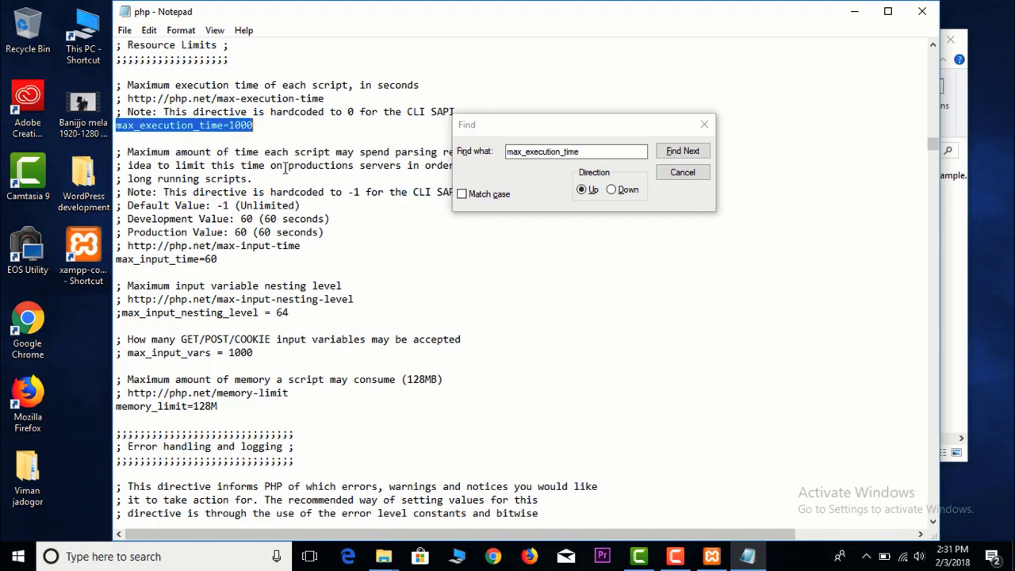
- Search downward in php.ini for upload_max_filesize and select its line in the File Uploads section
double_click(509, 152)
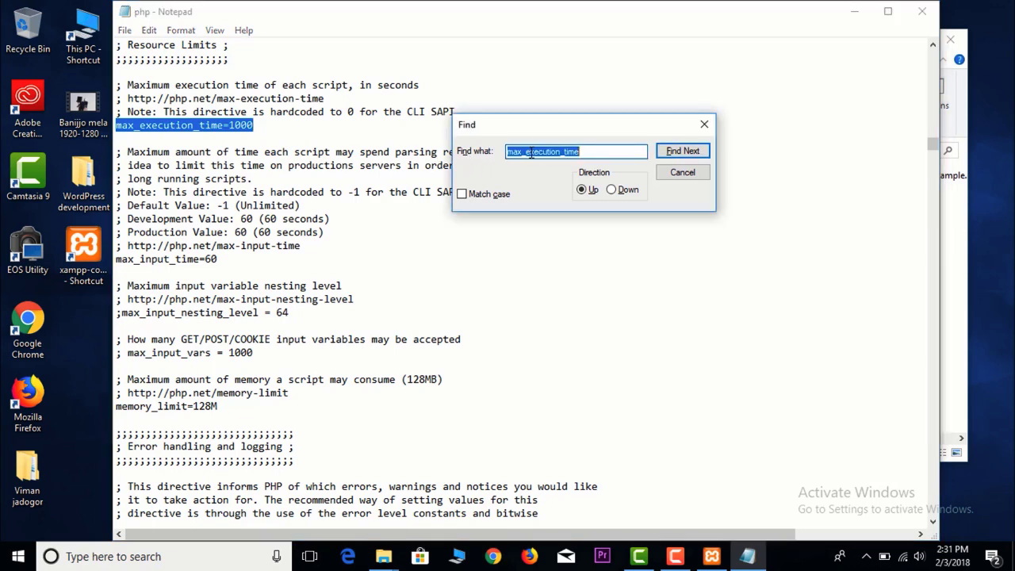
text(upload_max_filesize)
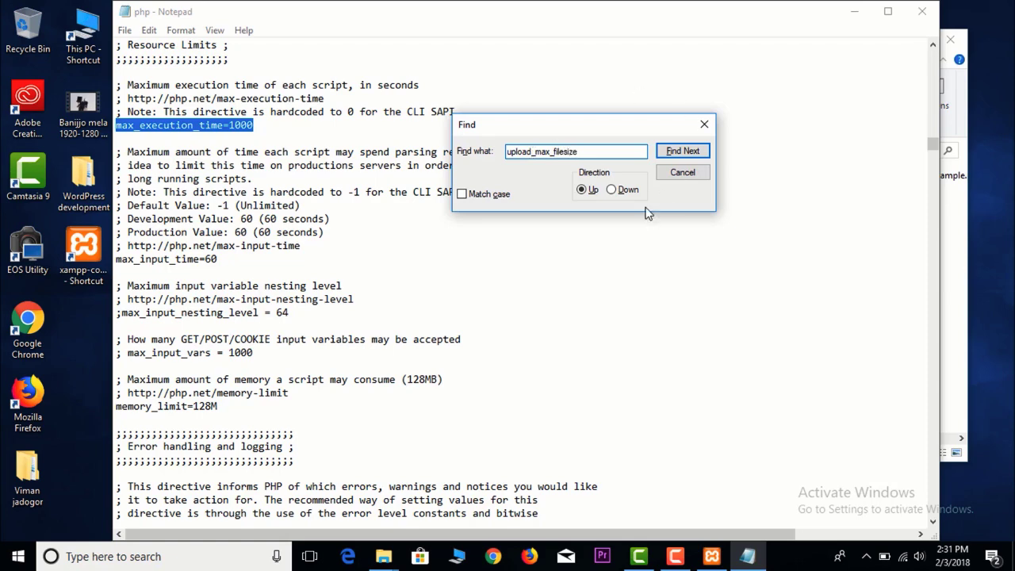
click(611, 190)
click(683, 151)
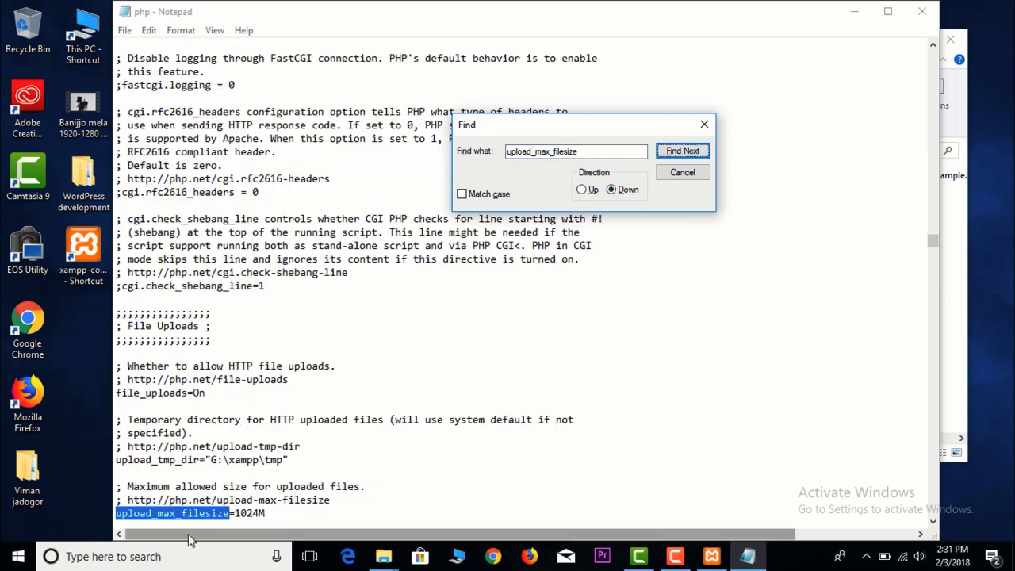
scroll(196, 399, down, 3)
double_click(190, 391)
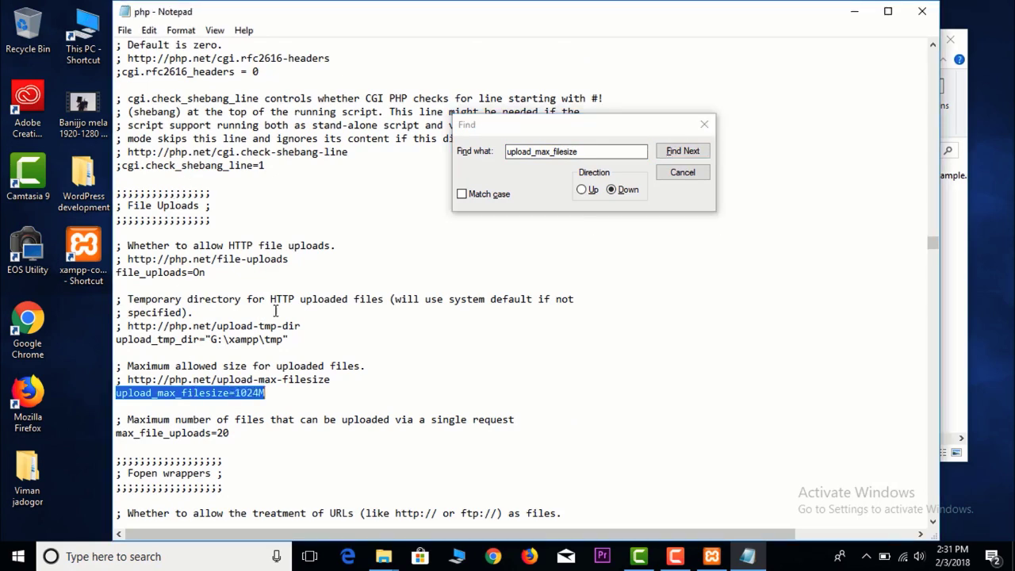
- Replace the 2 in the max_file_uploads value with 10, and save and close php.ini
double_click(171, 435)
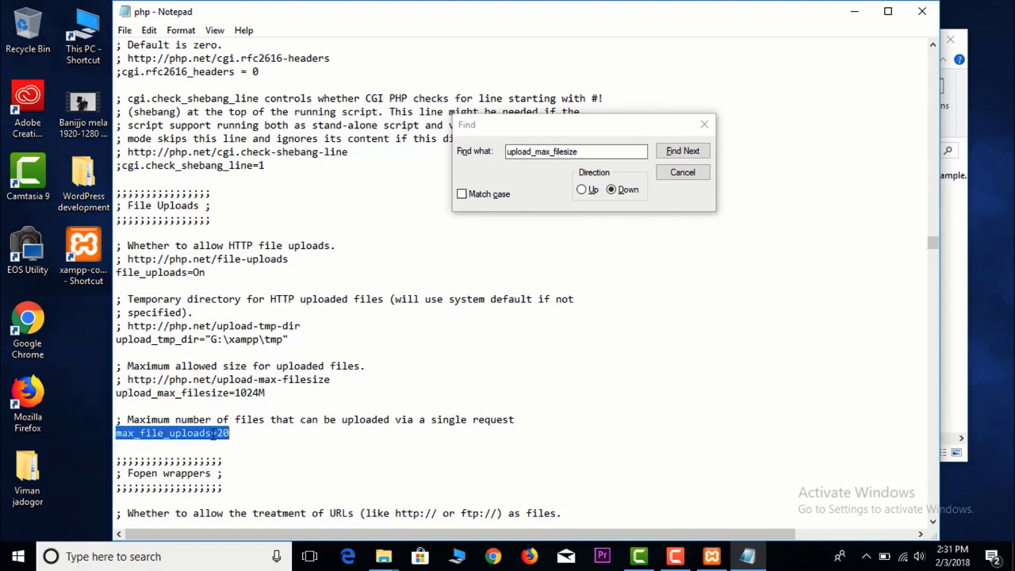
click(214, 434)
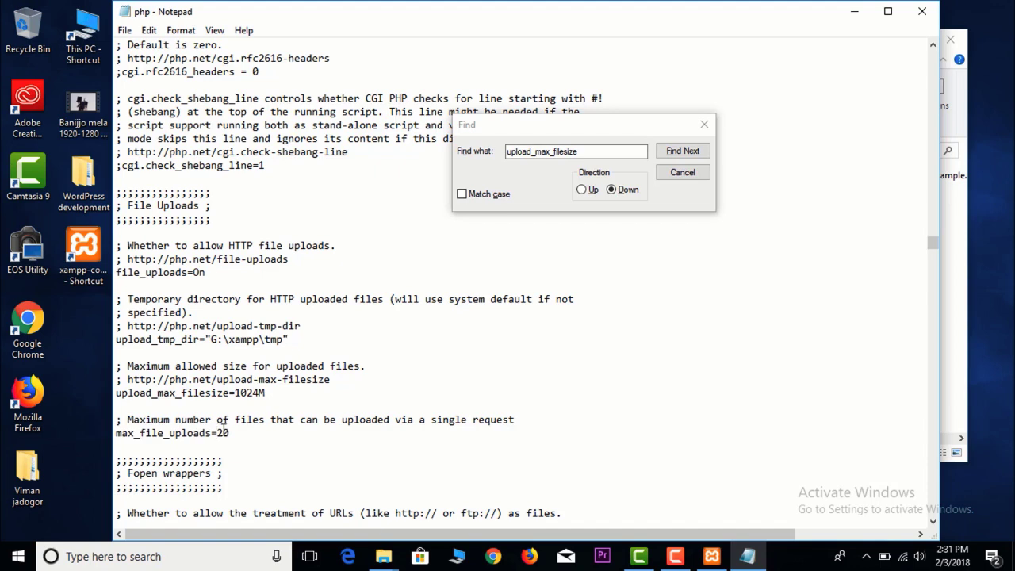
key(shift+Right)
text(10)
click(686, 175)
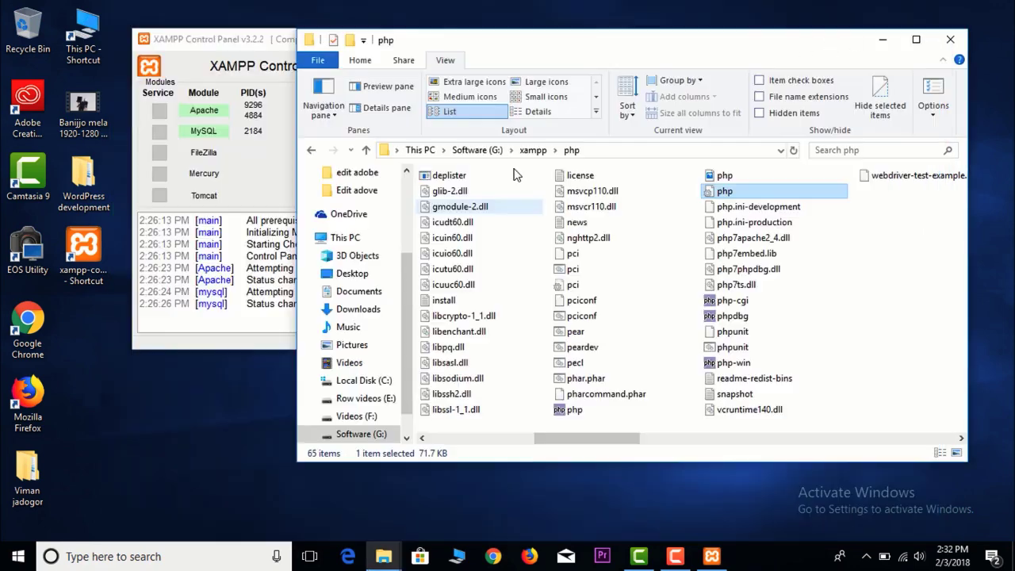
click(920, 12)
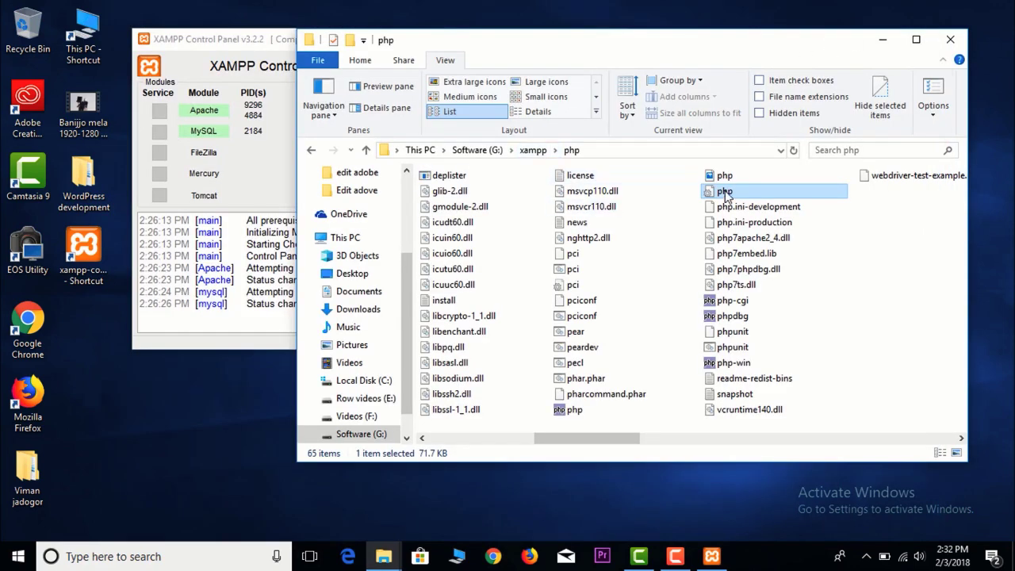
- Locate the php configuration settings file in the xampp php folder again and return to the xampp folder
click(534, 150)
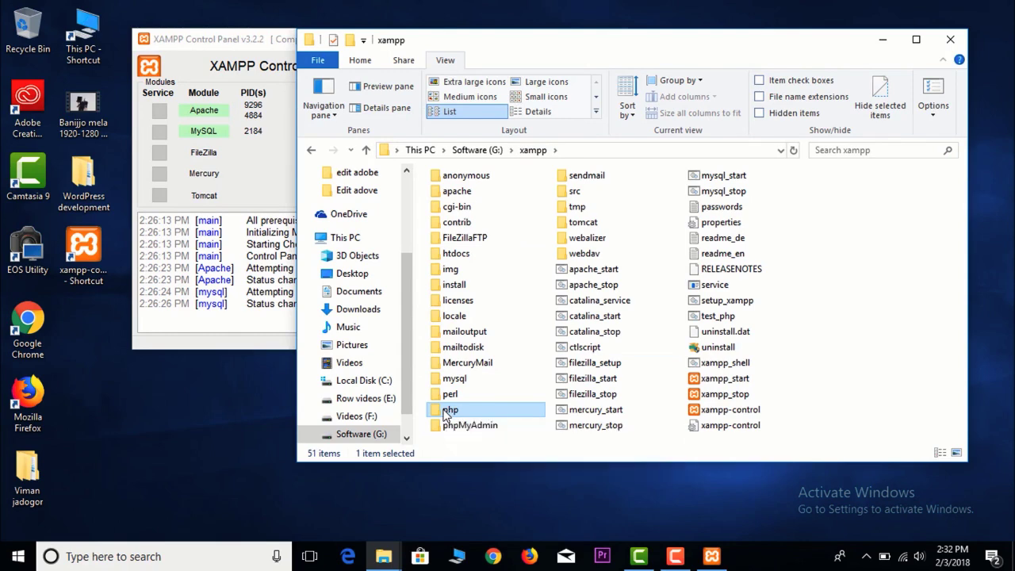
double_click(450, 411)
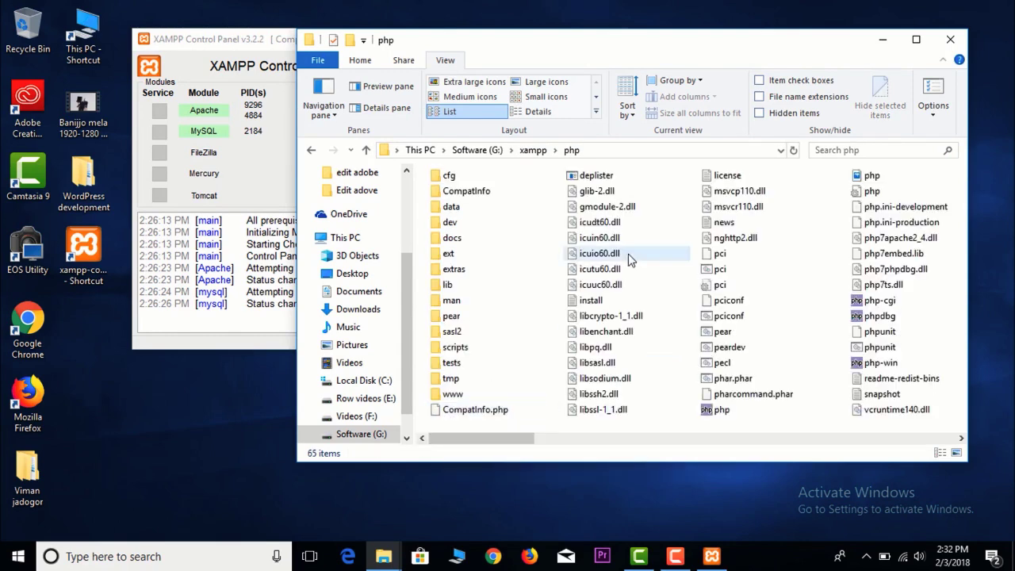
click(876, 191)
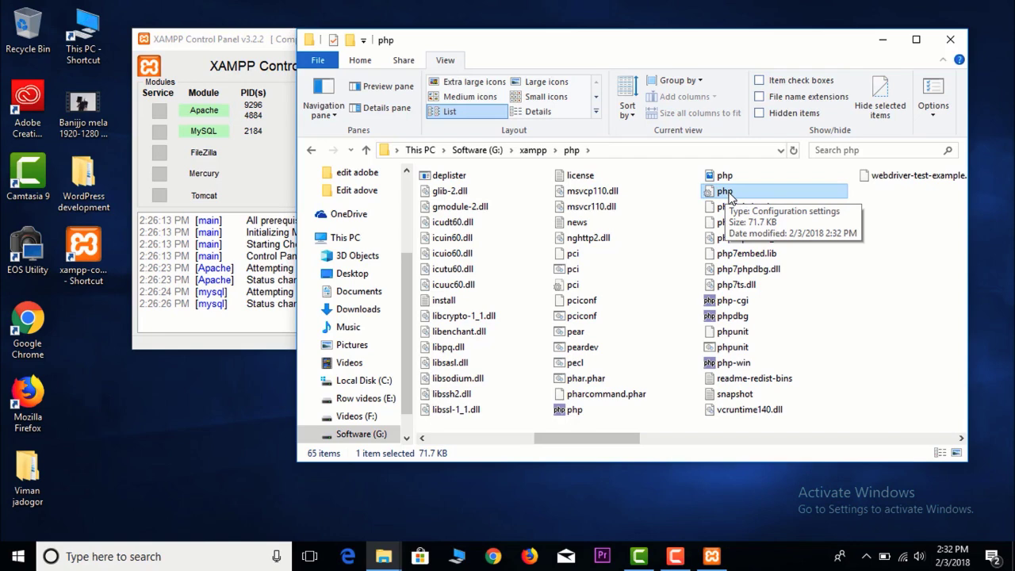
click(534, 150)
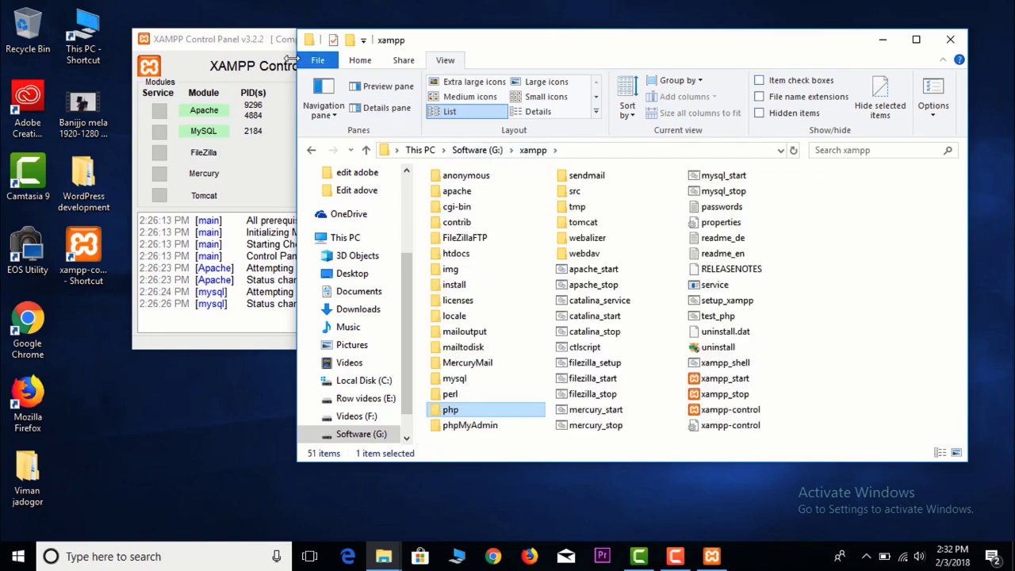
- Restart MySQL and Apache from the XAMPP Control Panel by stopping both modules and starting them again
click(267, 56)
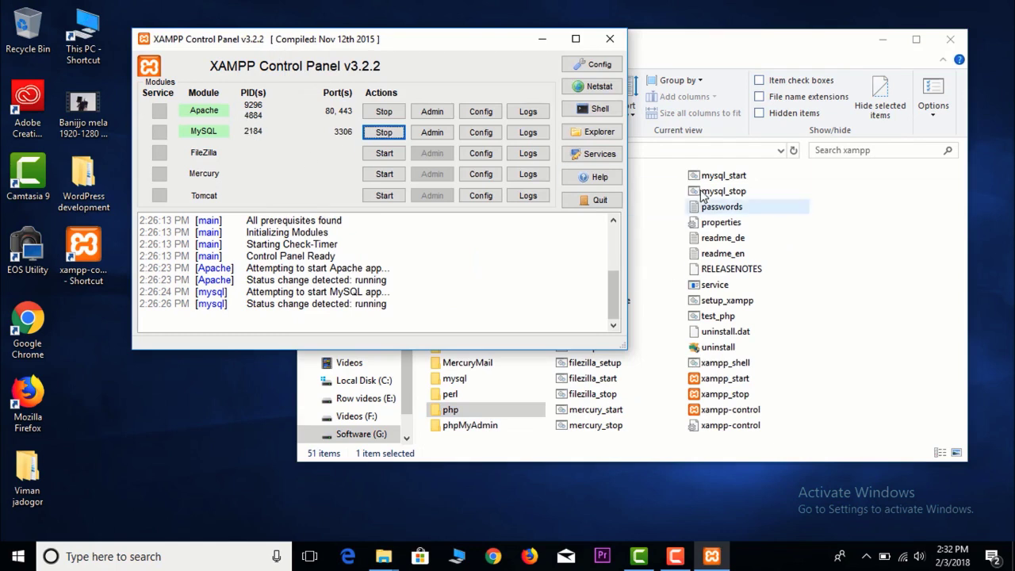
click(384, 133)
click(383, 111)
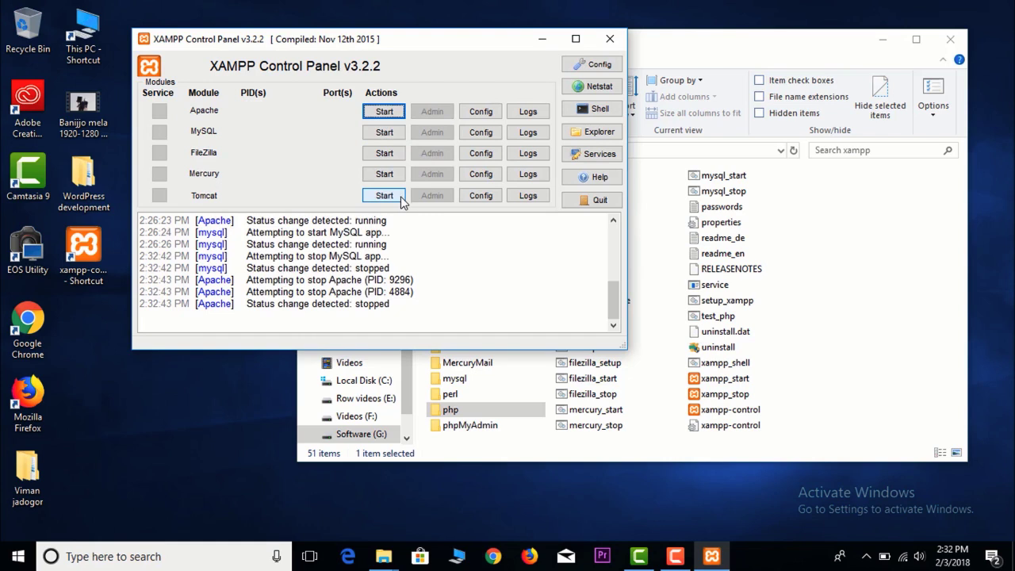
click(382, 113)
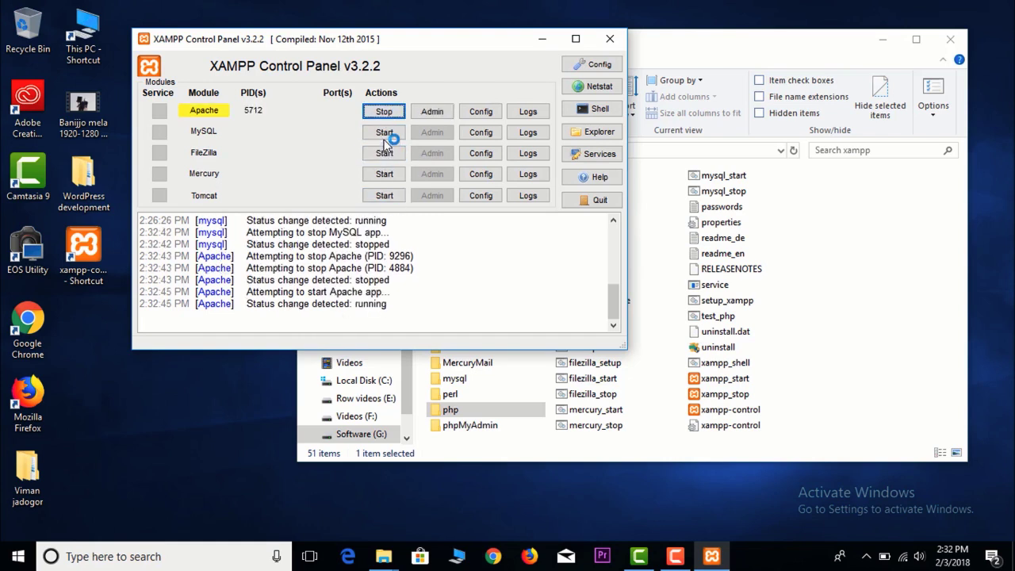
click(385, 133)
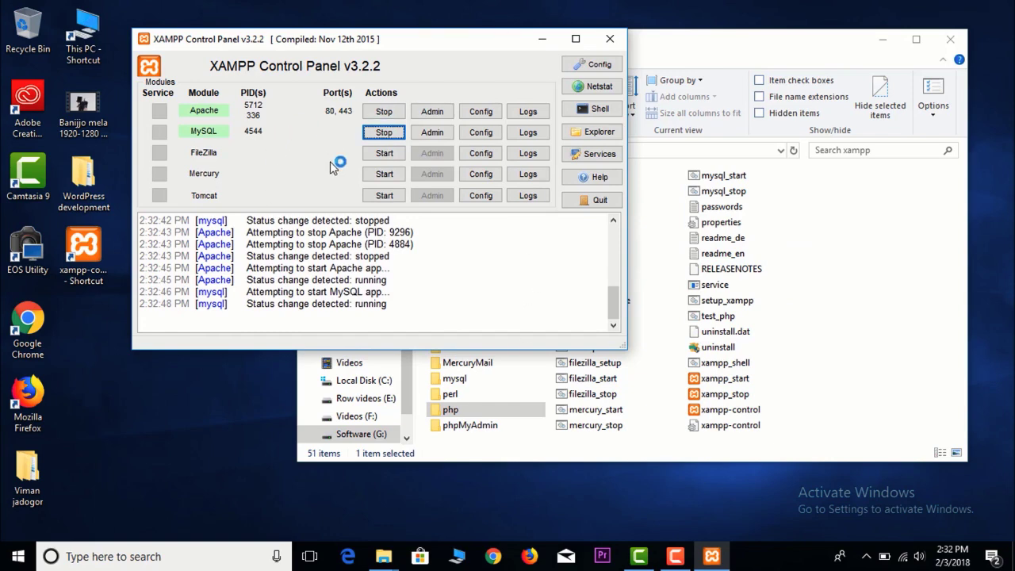
- Rearrange the XAMPP Control Panel and the xampp folder window so that both can be seen on the desktop
drag(314, 40, 532, 126)
drag(685, 46, 478, 29)
click(787, 356)
drag(625, 131, 767, 145)
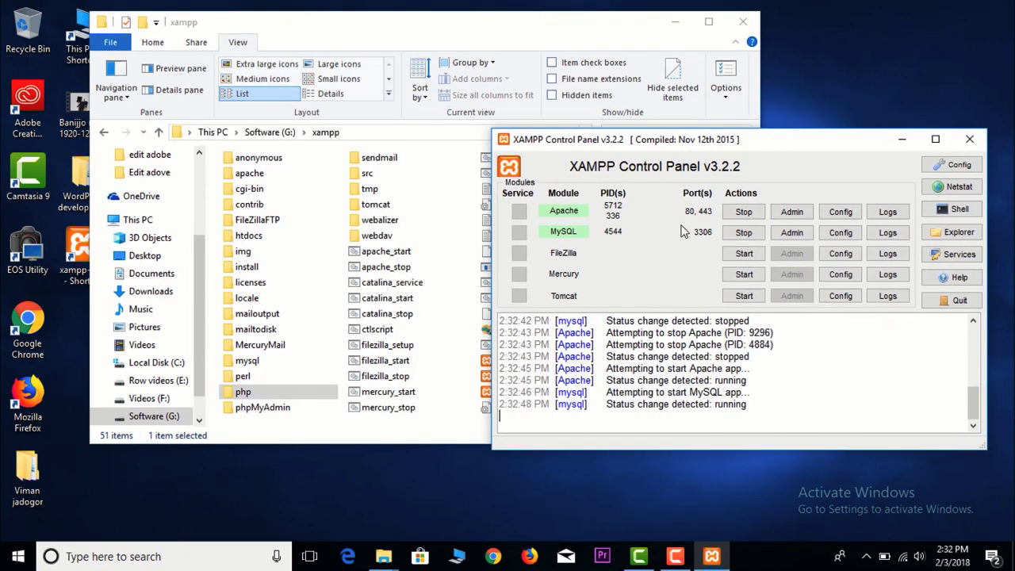
drag(563, 32, 478, 39)
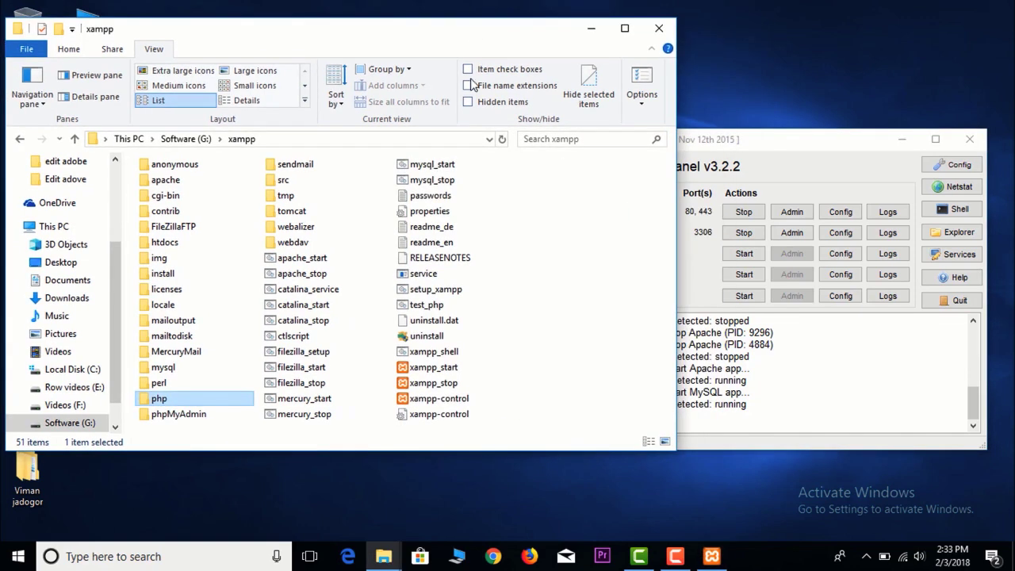
- Open the php folder, select the php configuration settings file, and bring the XAMPP Control Panel to the front
double_click(161, 400)
click(583, 181)
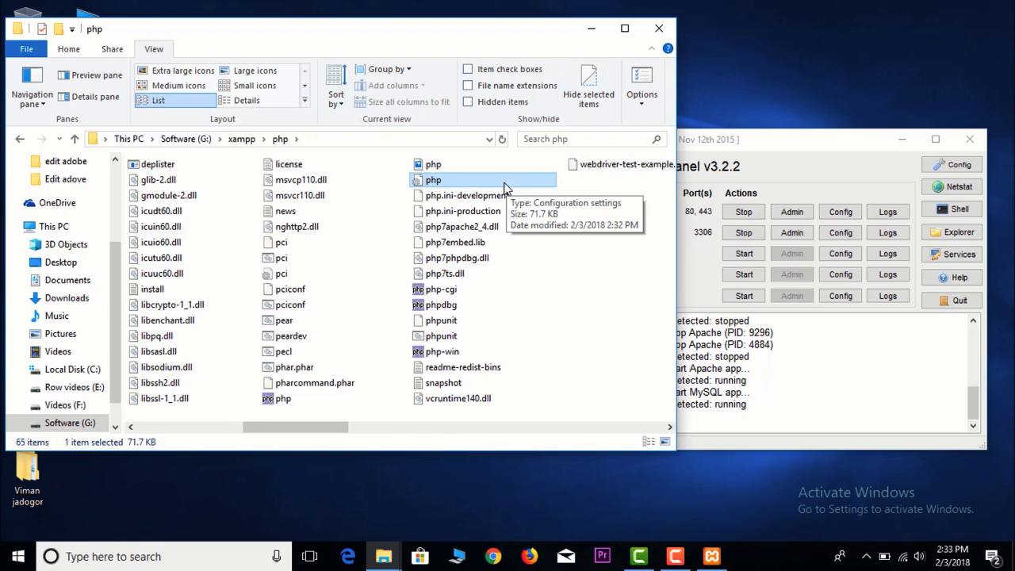
click(691, 157)
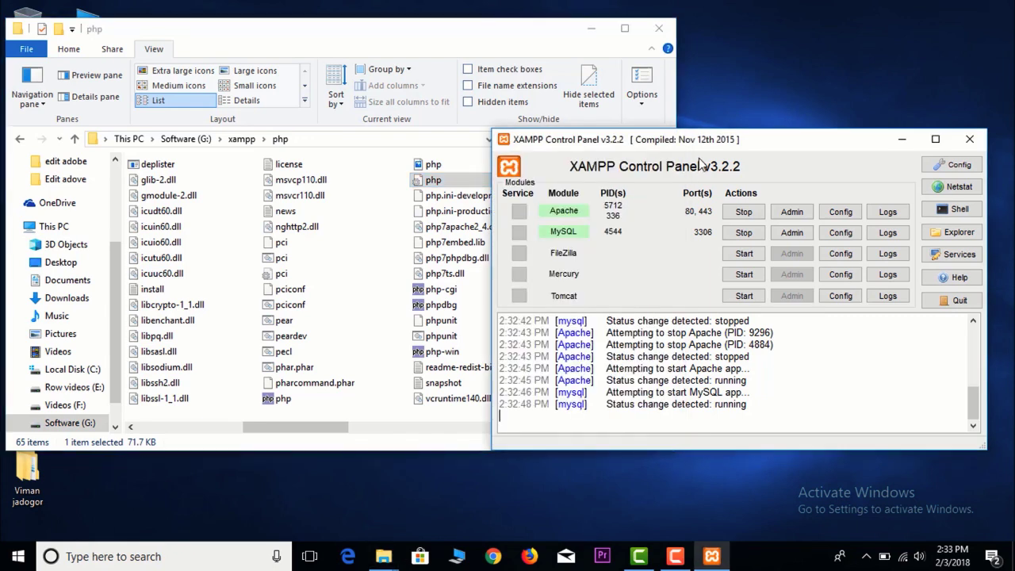